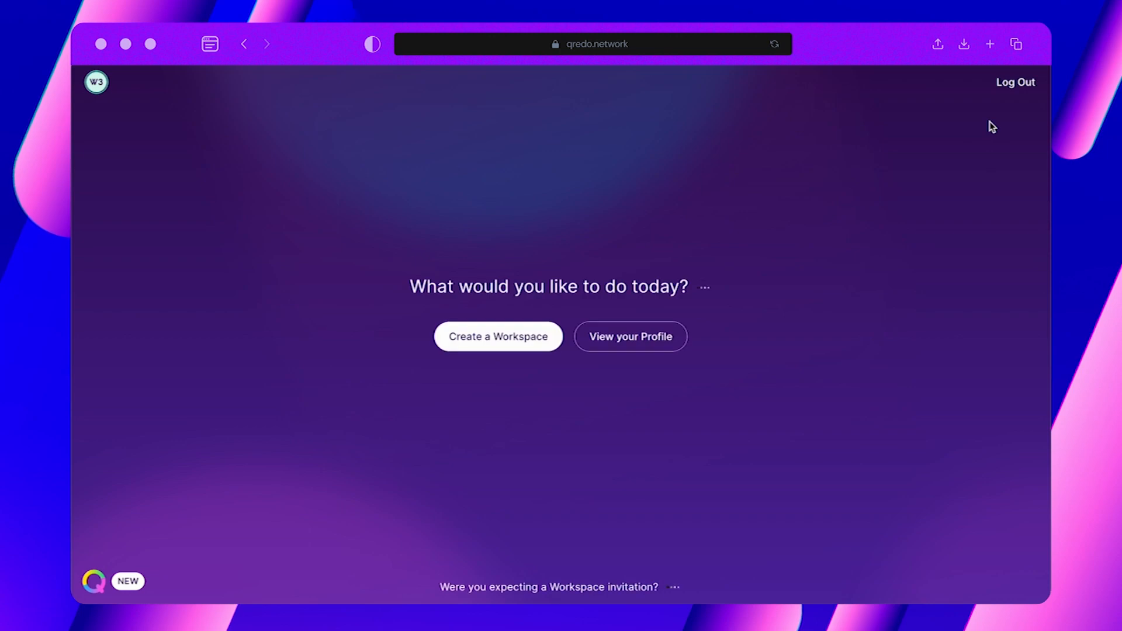
- Create a workspace named Web3Space with EUR as the preferred fiat currency, and start the welcome tour
click(524, 335)
click(499, 326)
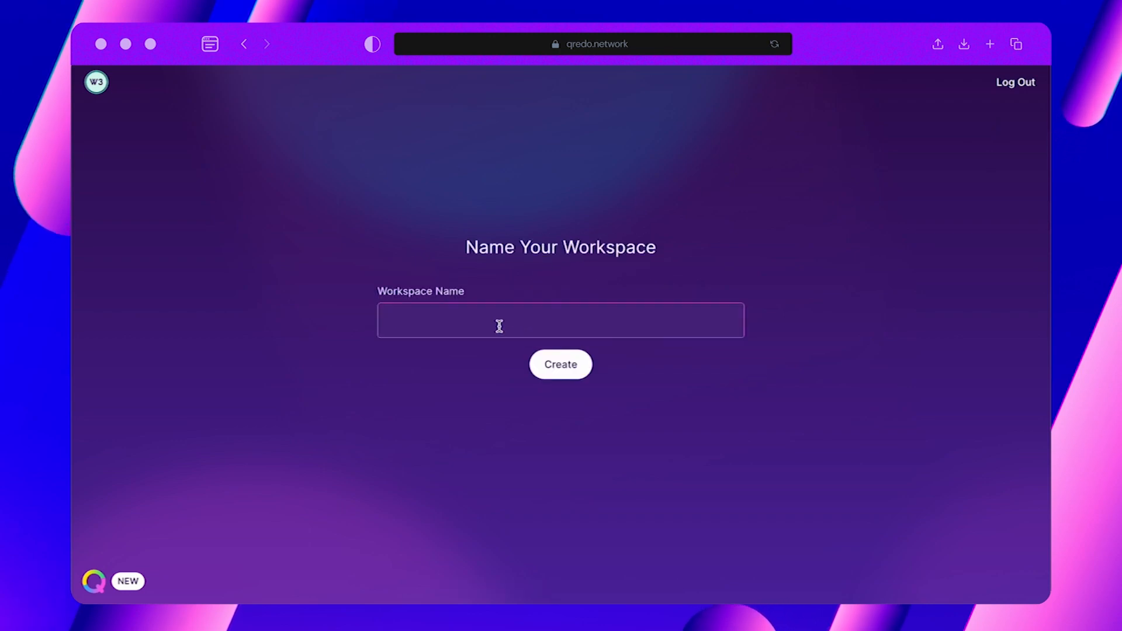
text(Web3Space)
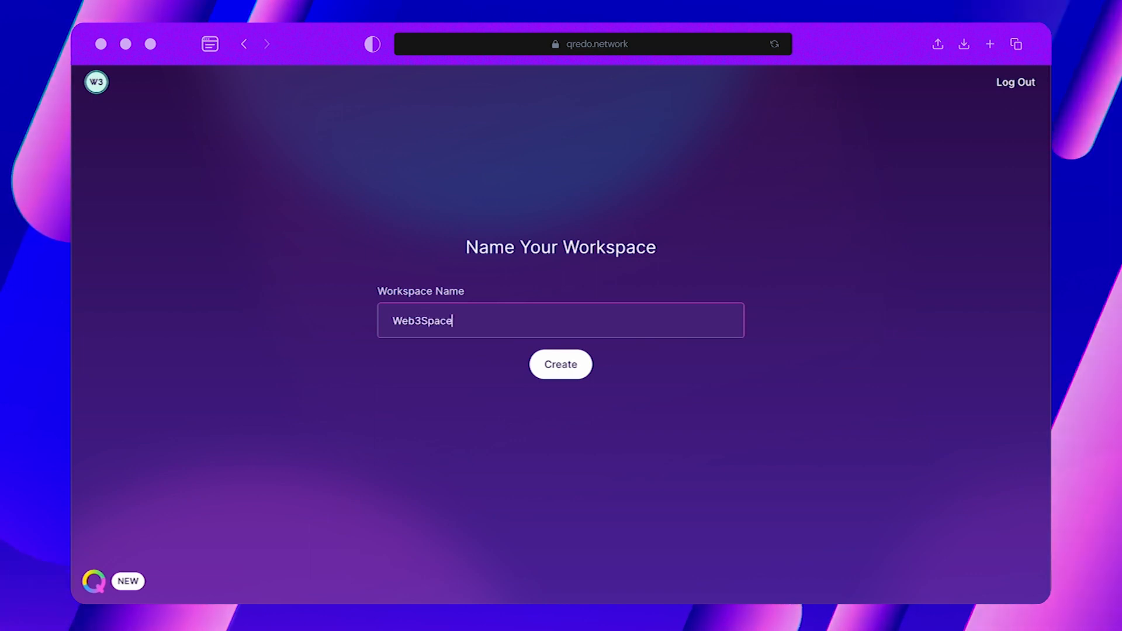
click(548, 371)
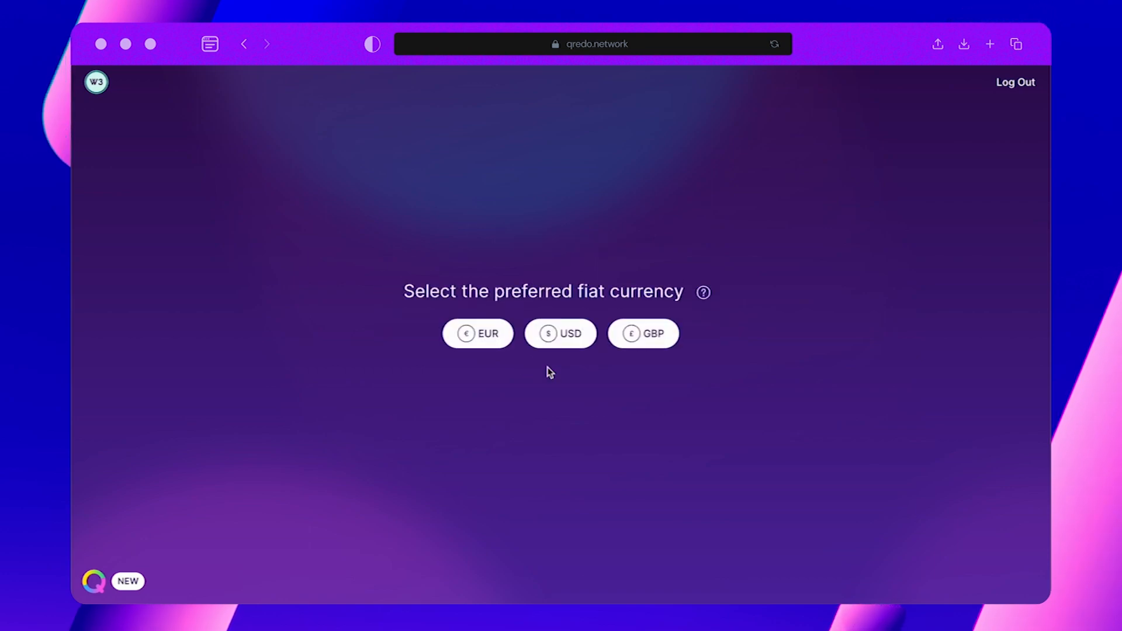
click(492, 342)
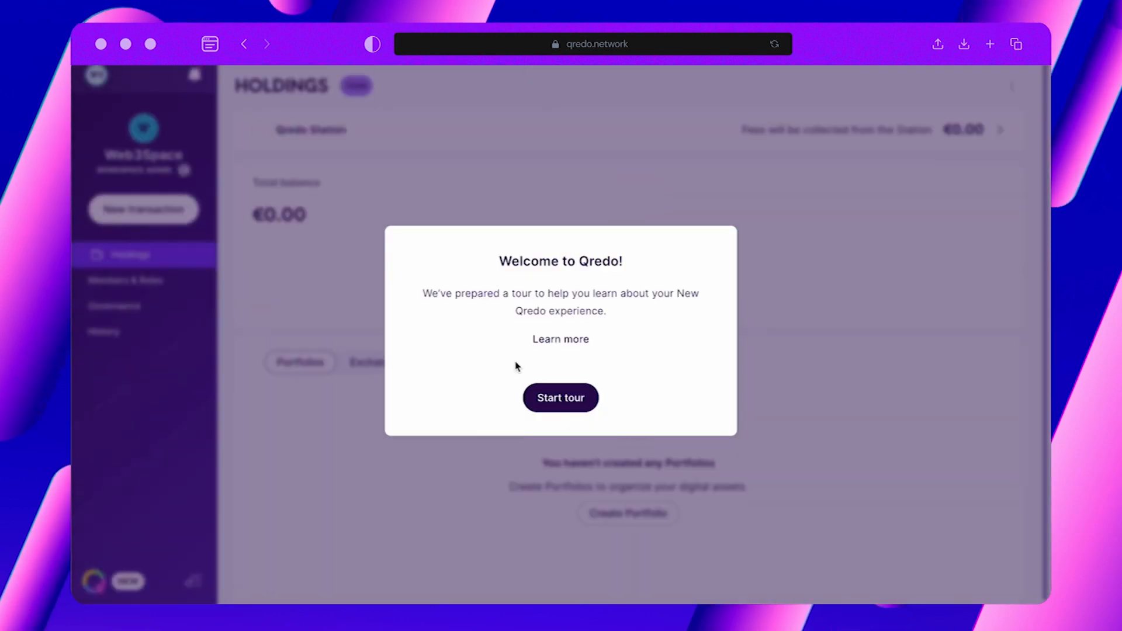
click(558, 397)
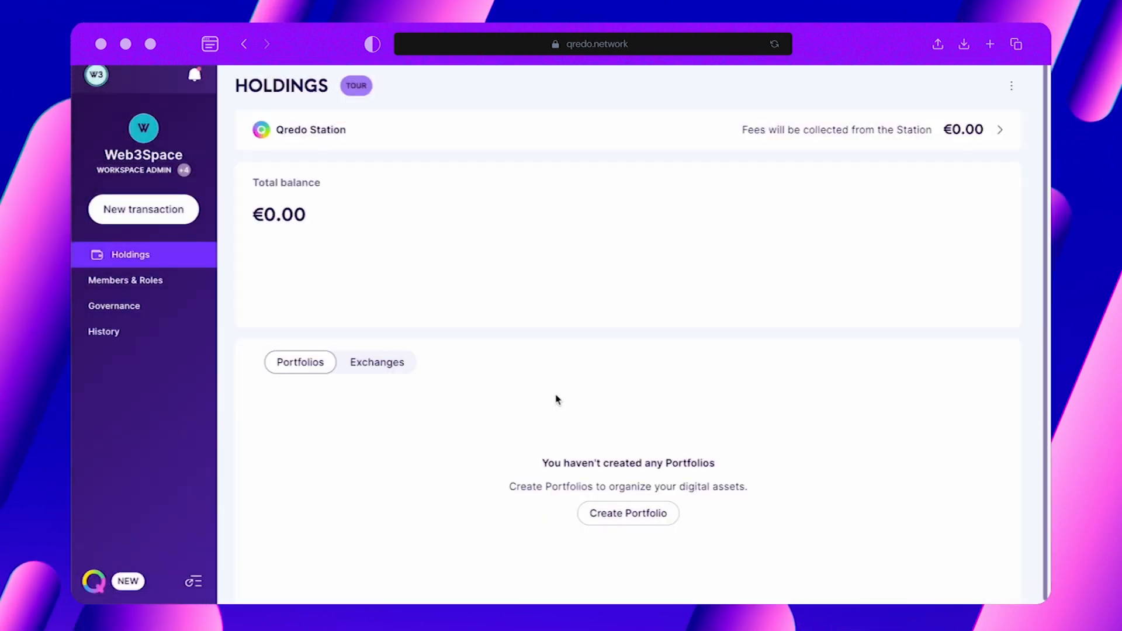
- Open the profile settings and view the form for updating the profile name
click(94, 81)
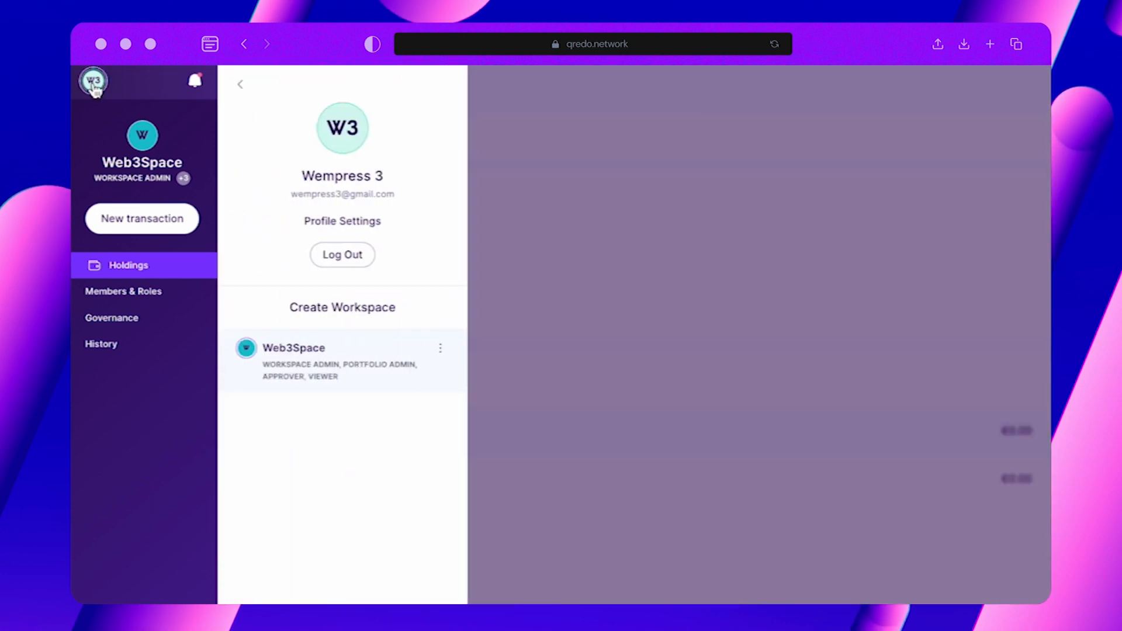
click(358, 222)
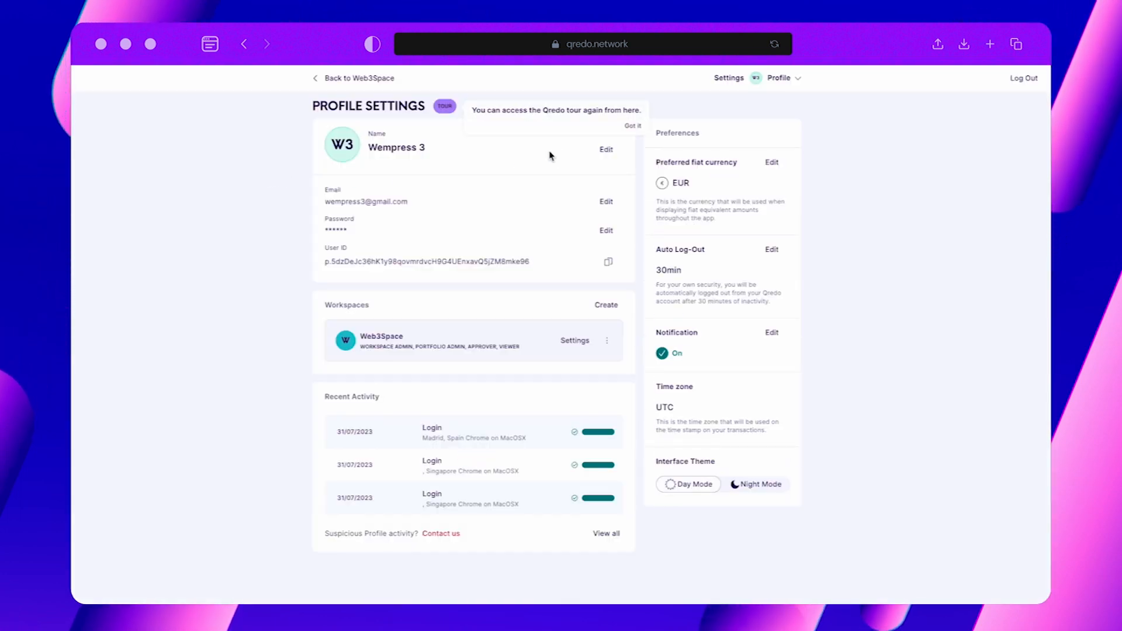
click(602, 153)
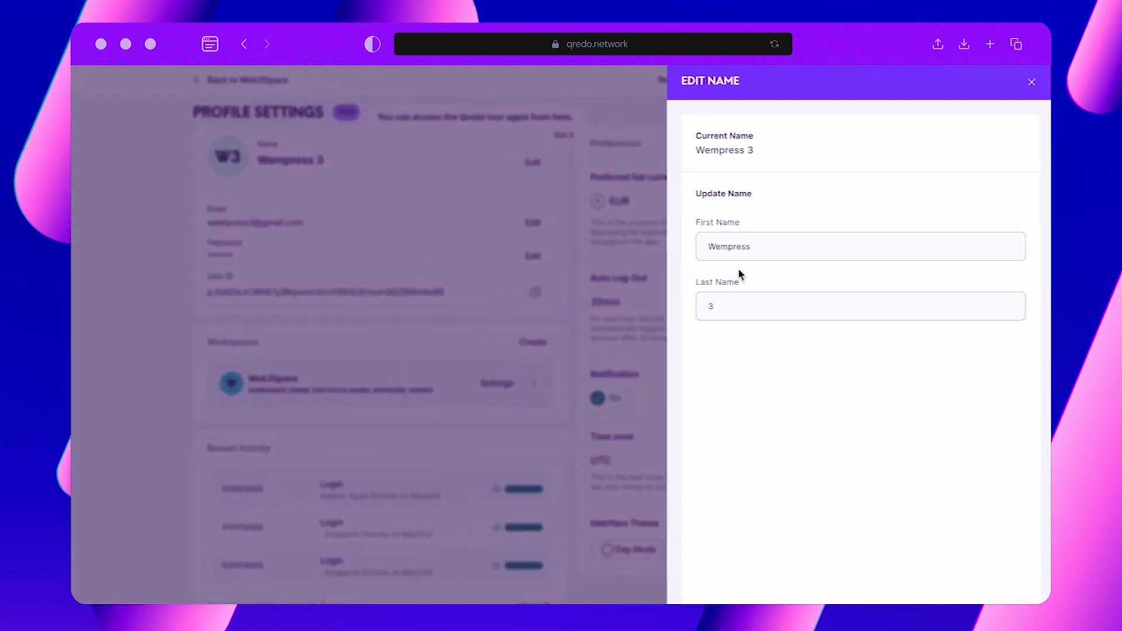
click(1030, 82)
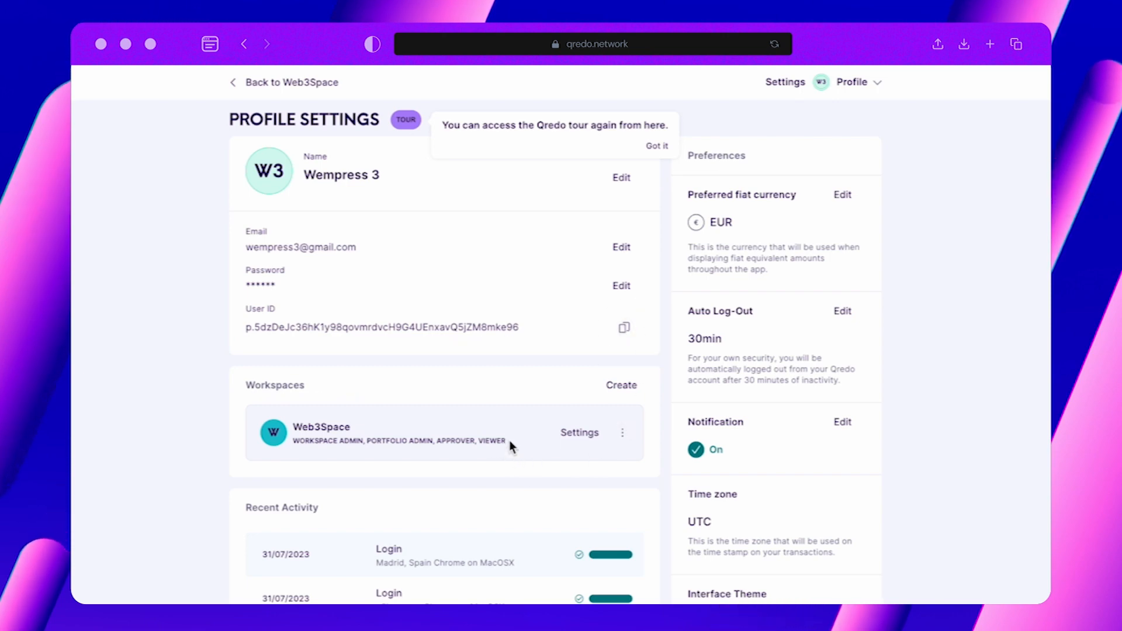
- Look over the profile's workspaces, recent activity and preferences, including the editing form for the preferred fiat currency
scroll(465, 462, down, 3)
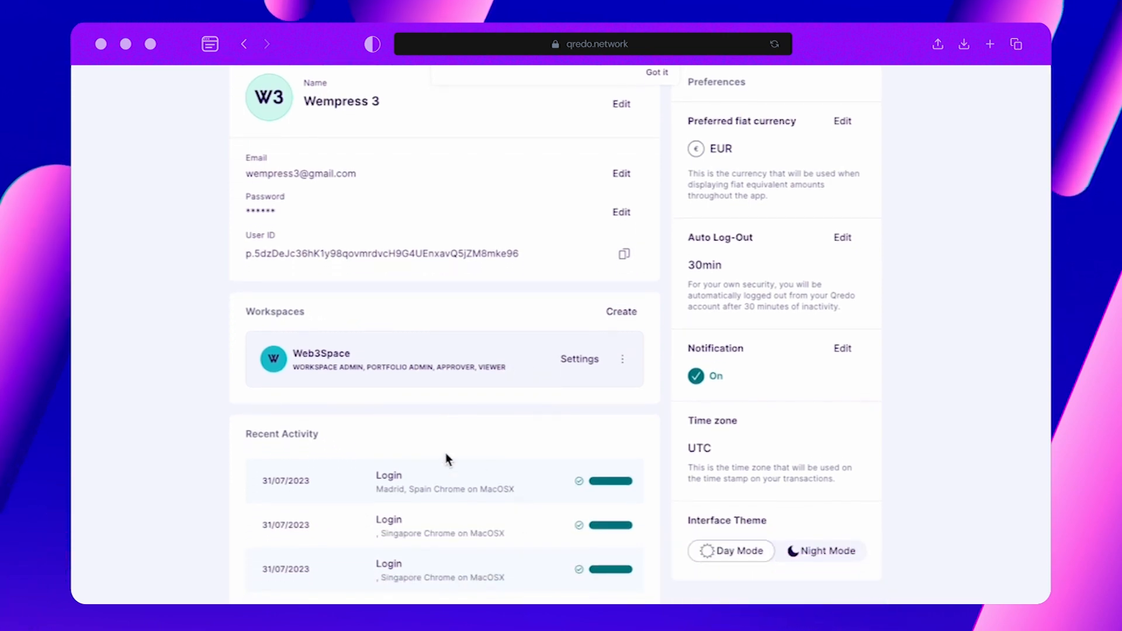
click(842, 121)
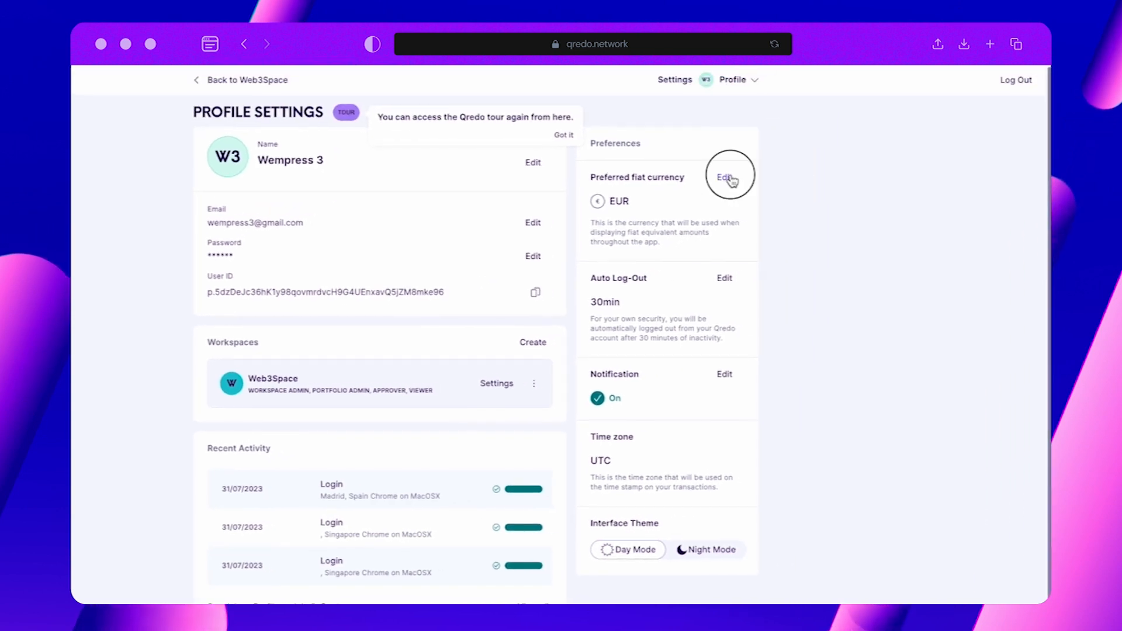
click(807, 166)
click(1031, 82)
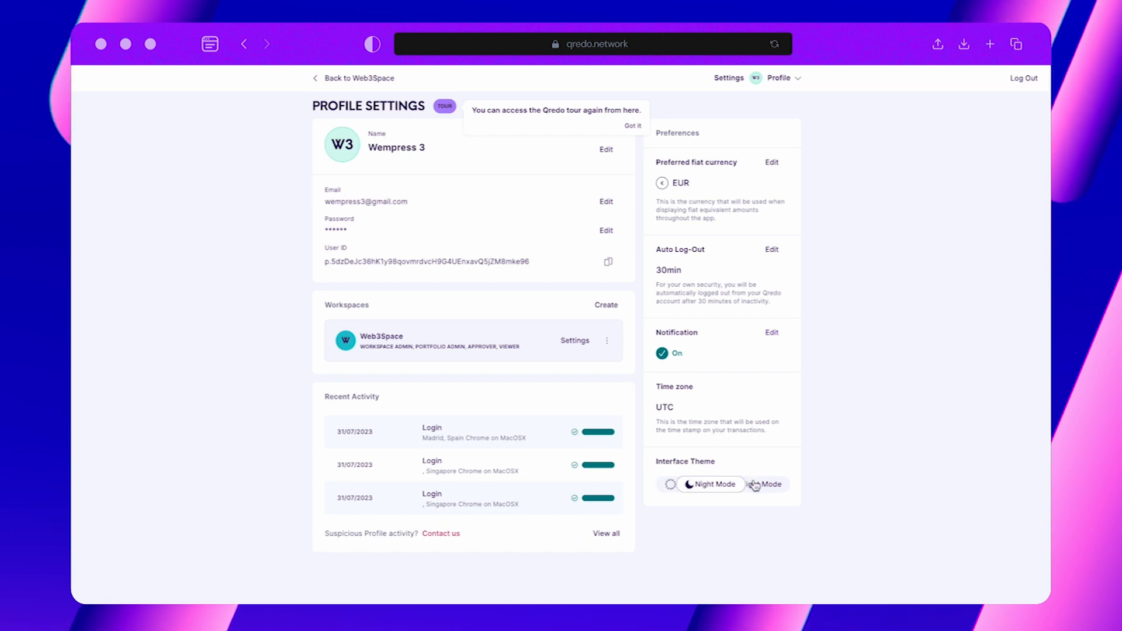
- Preview the Night Mode interface theme and switch back to Day Mode
click(755, 485)
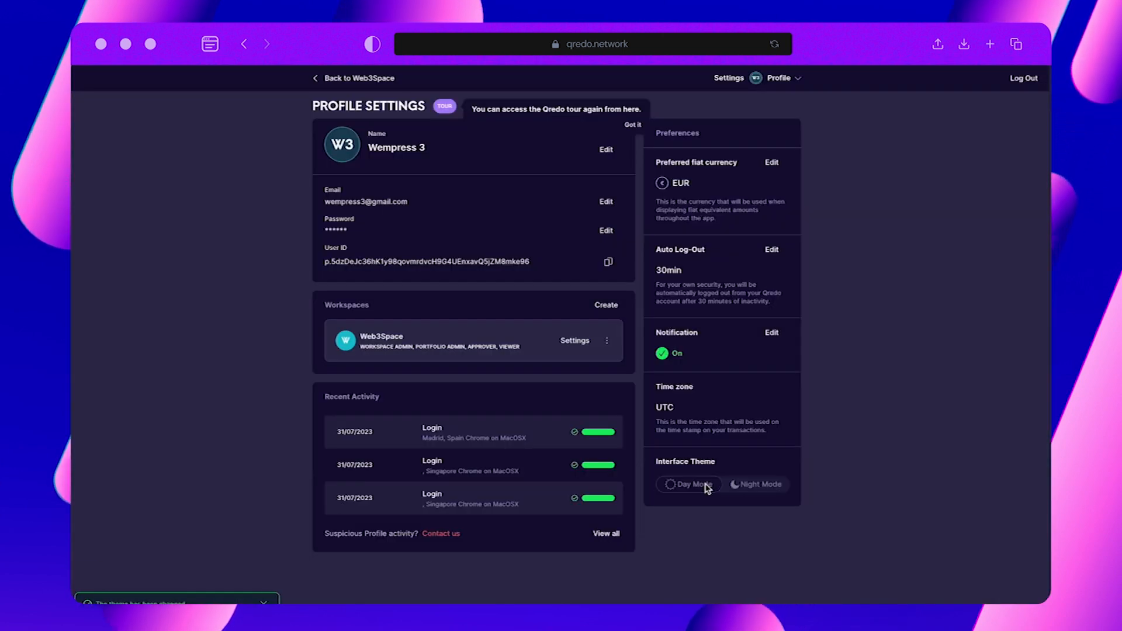
click(699, 481)
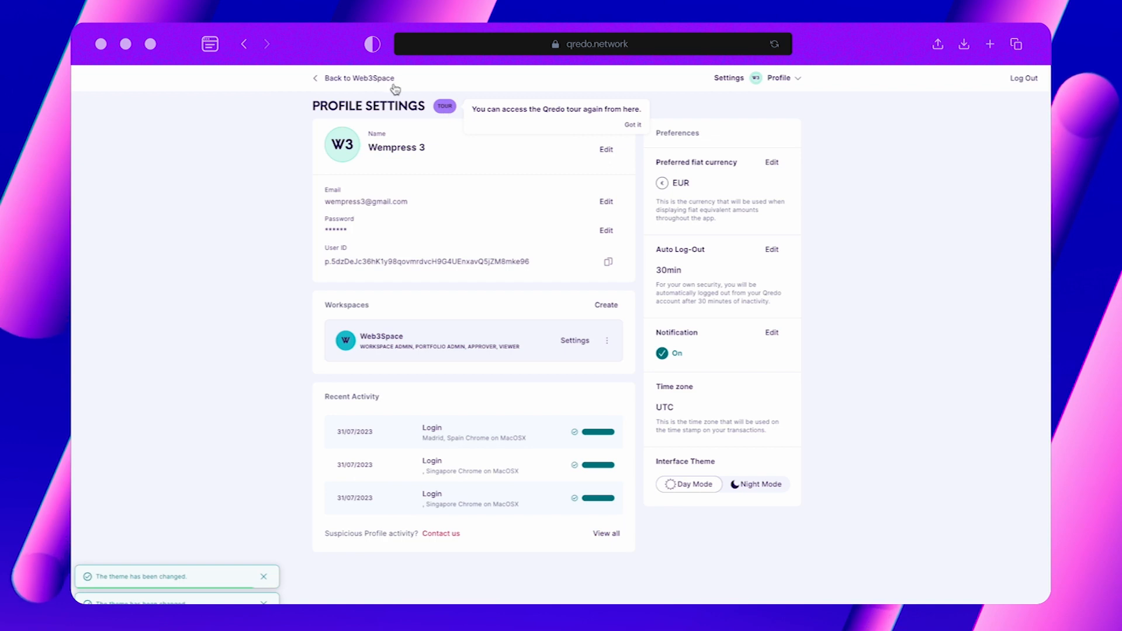
- Open the settings of the Web3Space workspace and view the form for updating its name
click(374, 79)
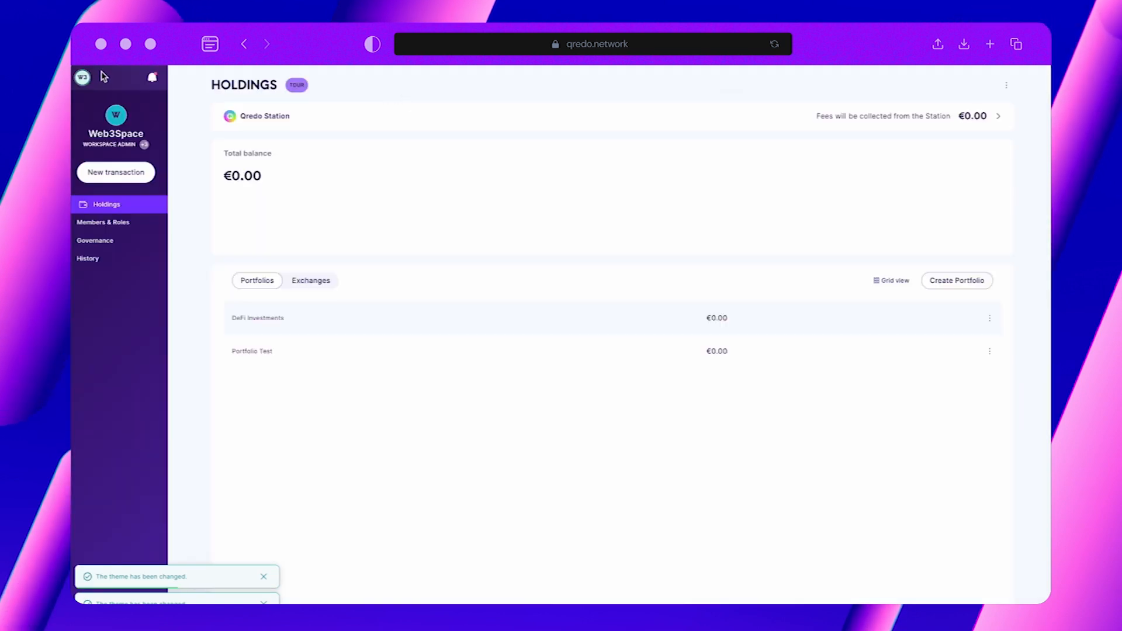
click(83, 79)
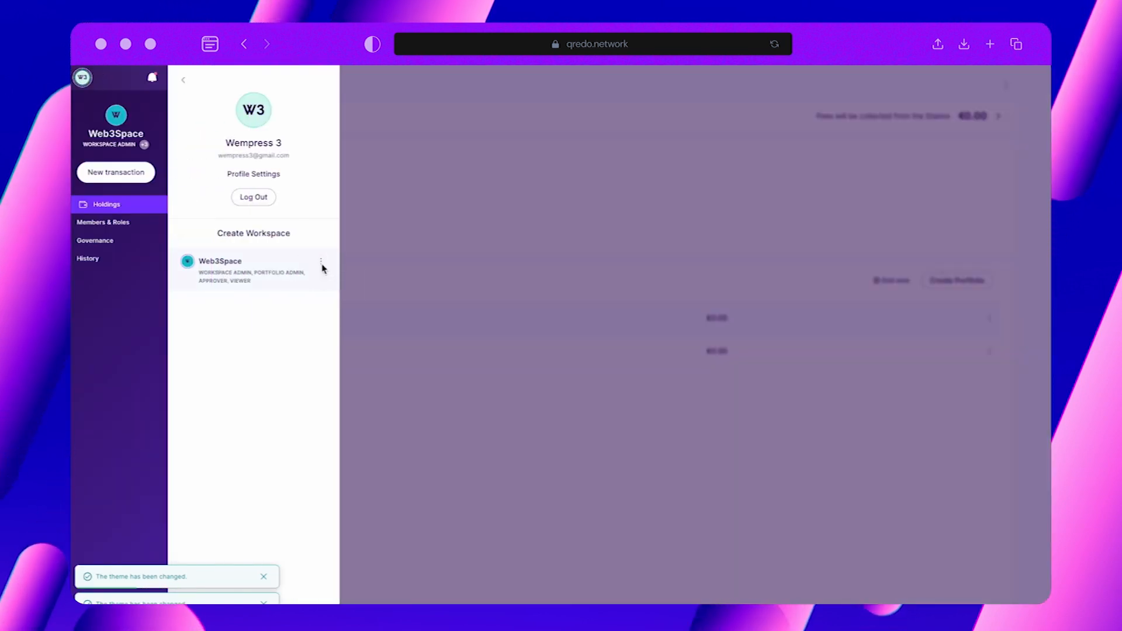
click(321, 263)
click(339, 284)
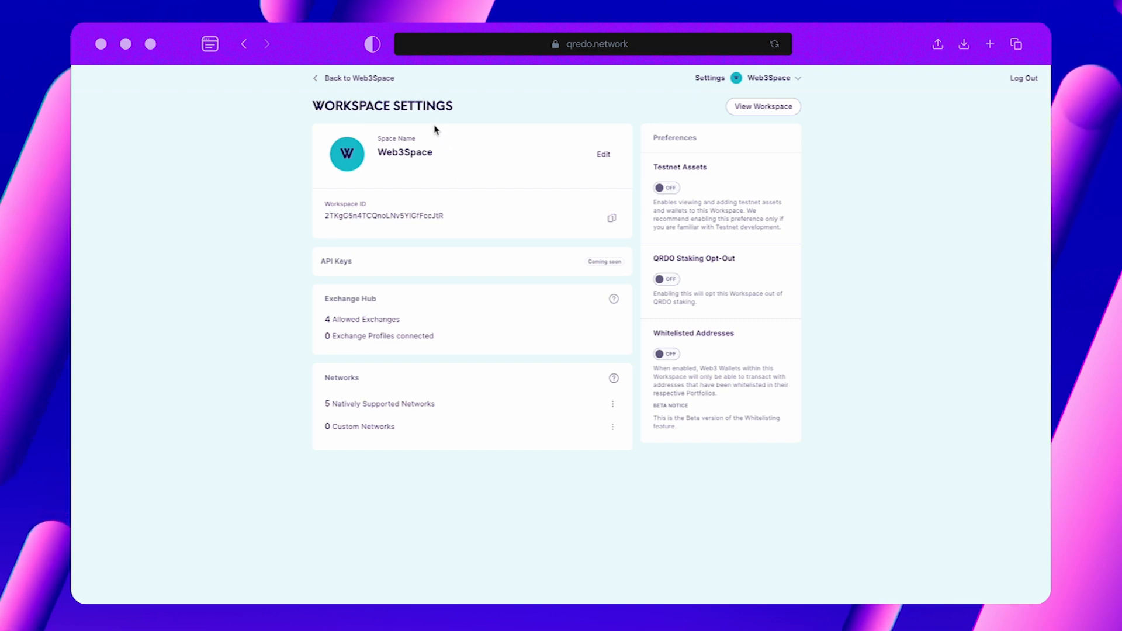
click(599, 159)
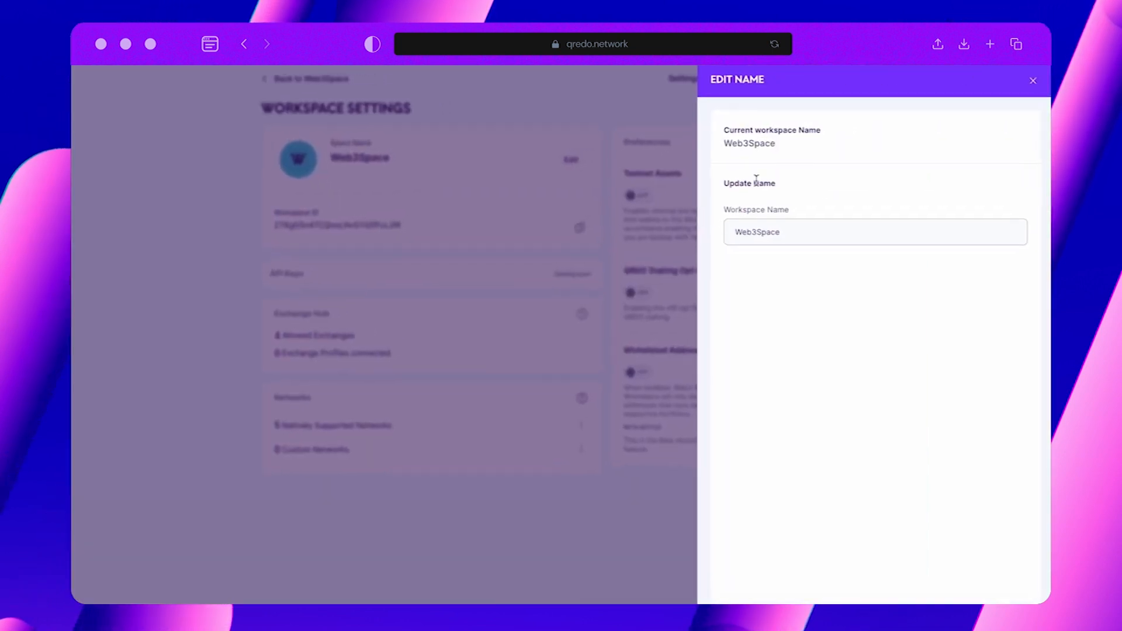
click(1032, 82)
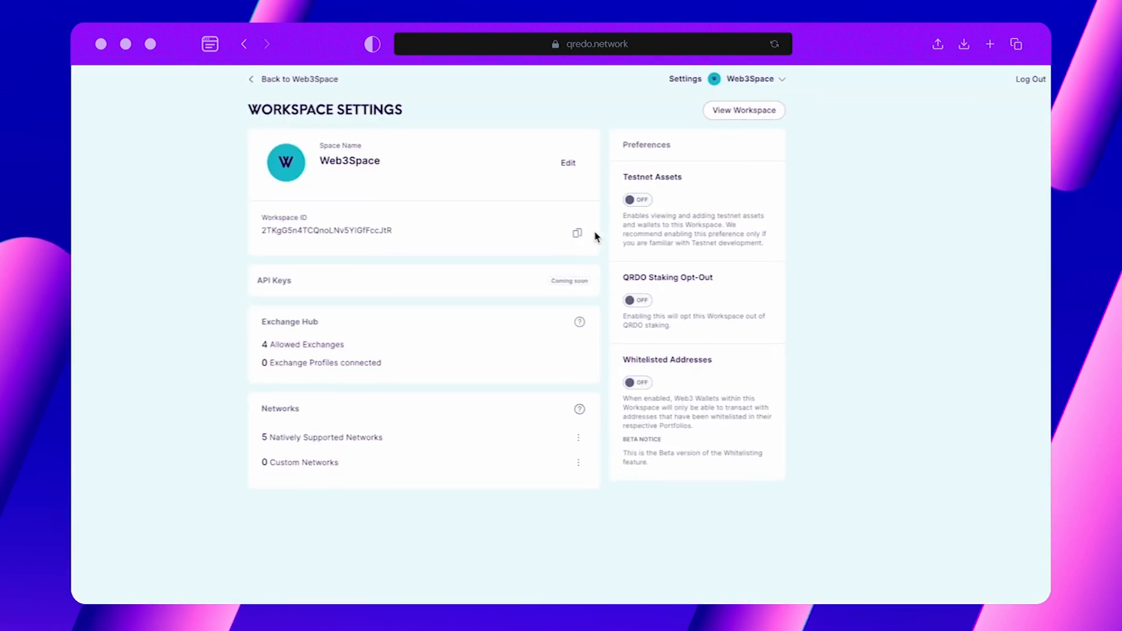
- View the Exchange Hub explanation and the list of natively supported networks in the workspace settings
mouse_move(617, 298)
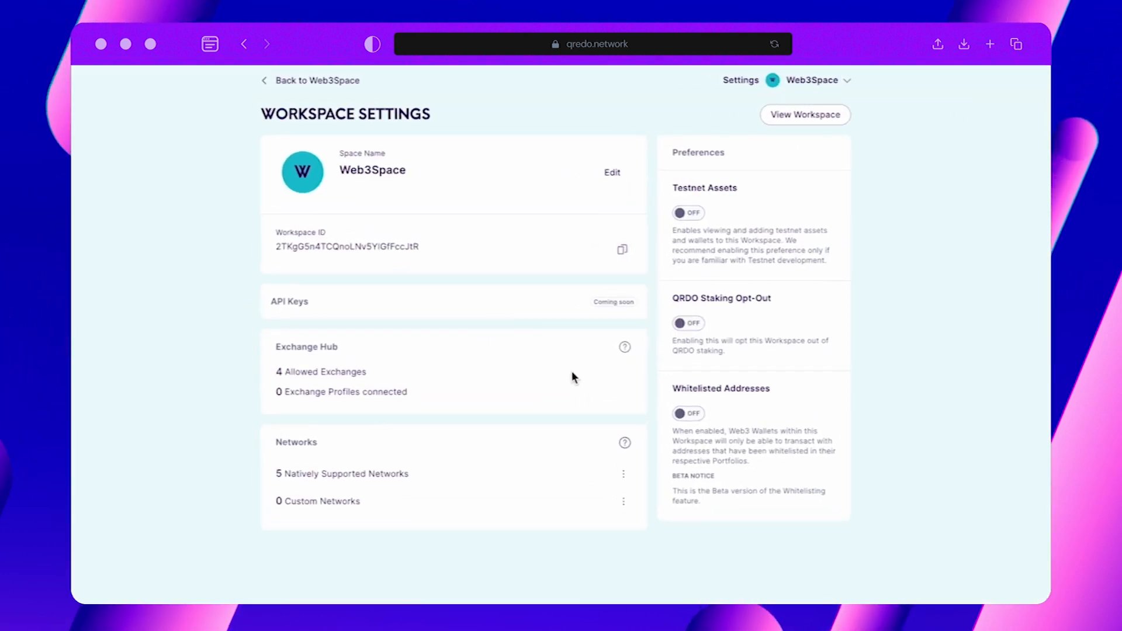
click(626, 349)
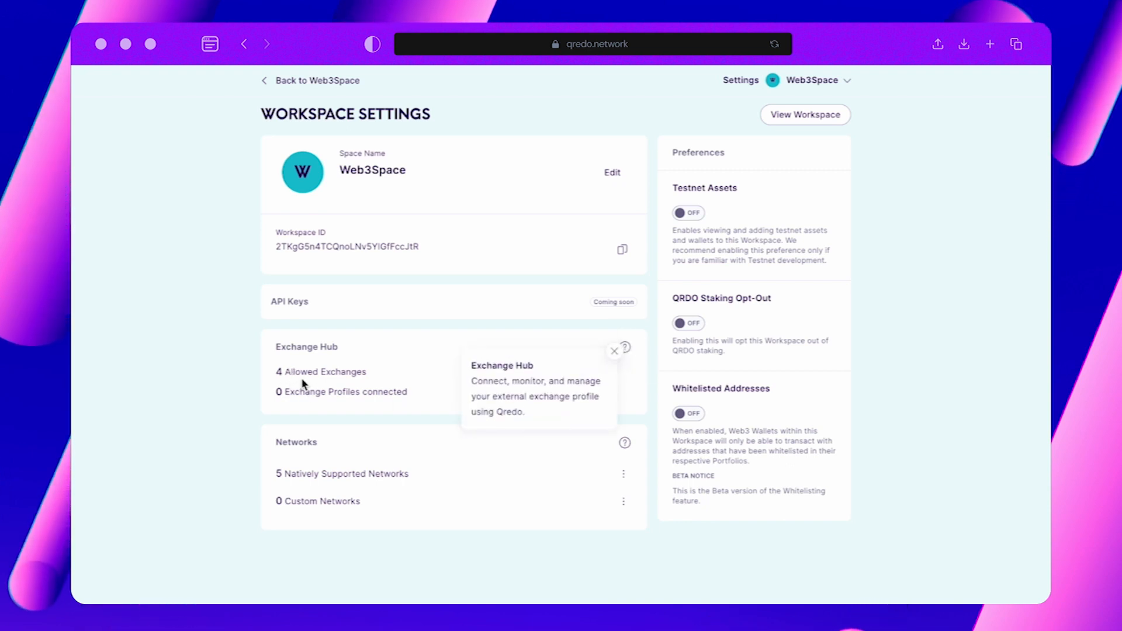
click(624, 474)
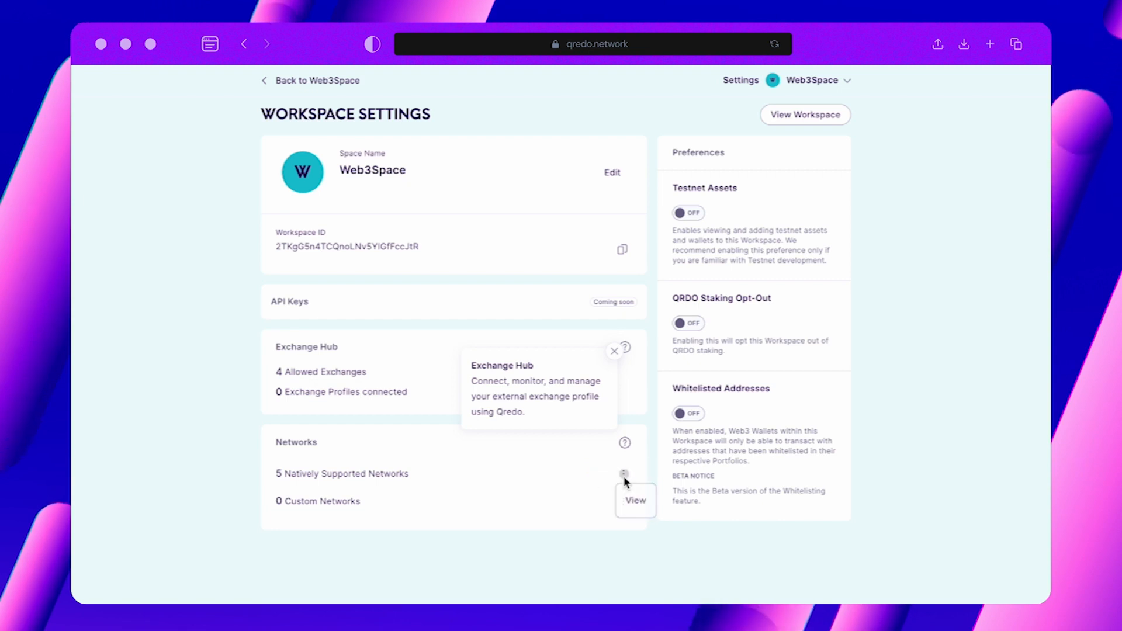
click(634, 508)
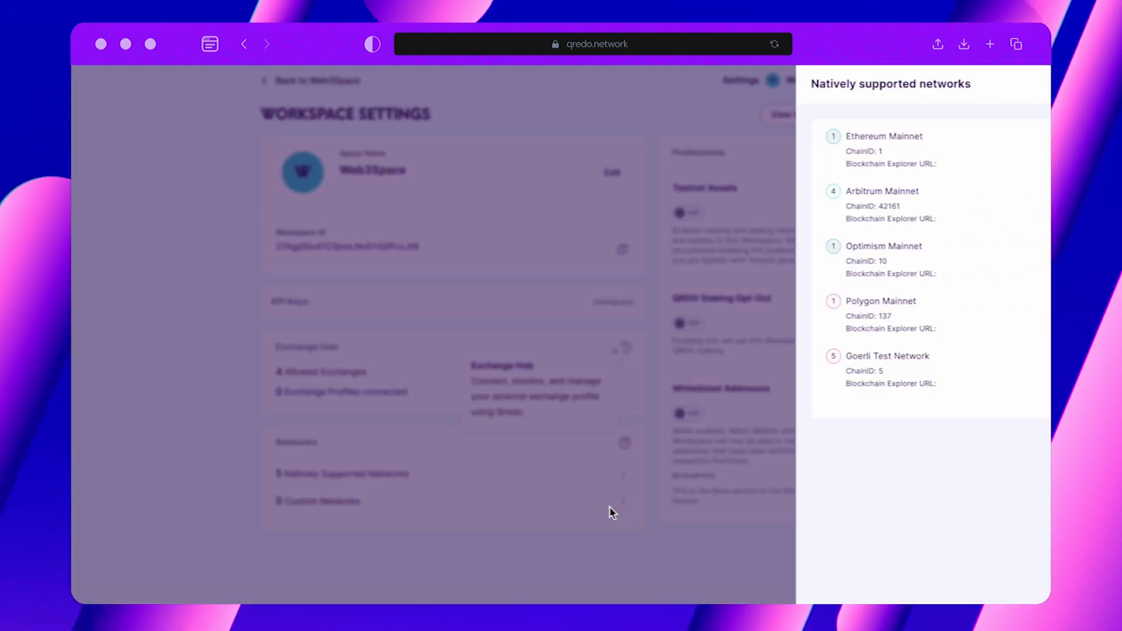
click(736, 226)
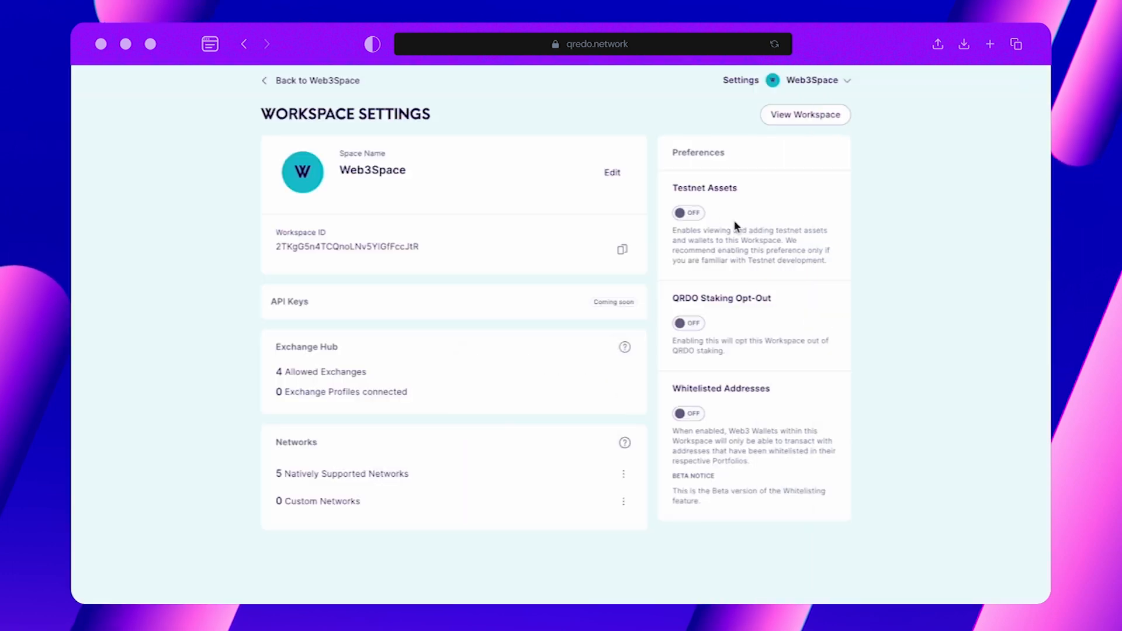
- Try out the Testnet Assets, QRDO Staking Opt-Out and Whitelisted Addresses preferences of the workspace
click(698, 216)
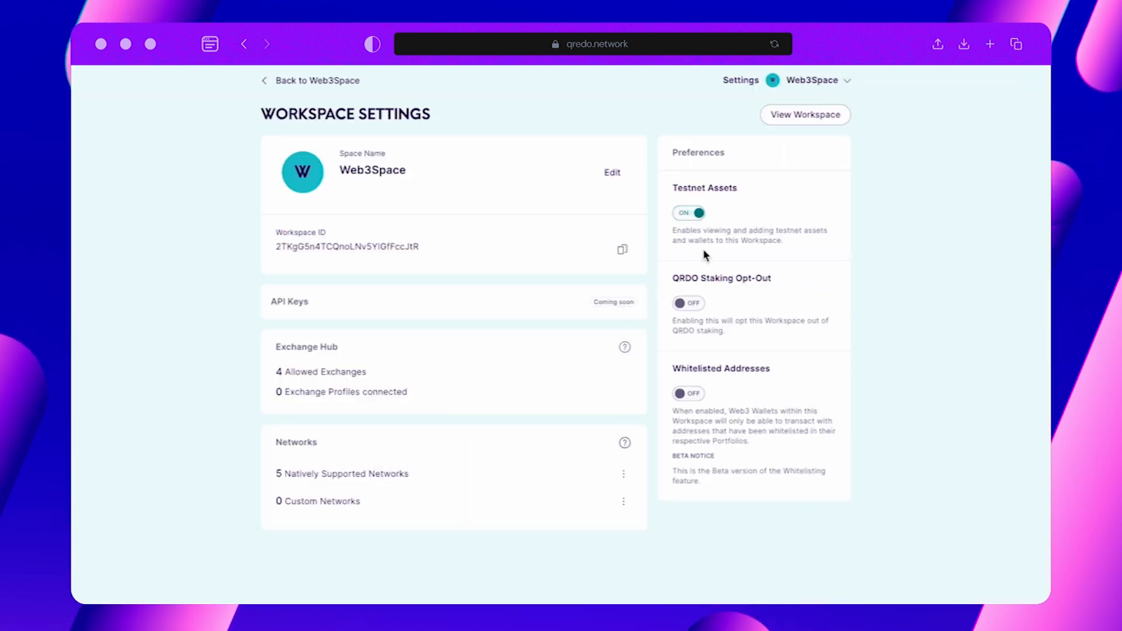
click(699, 303)
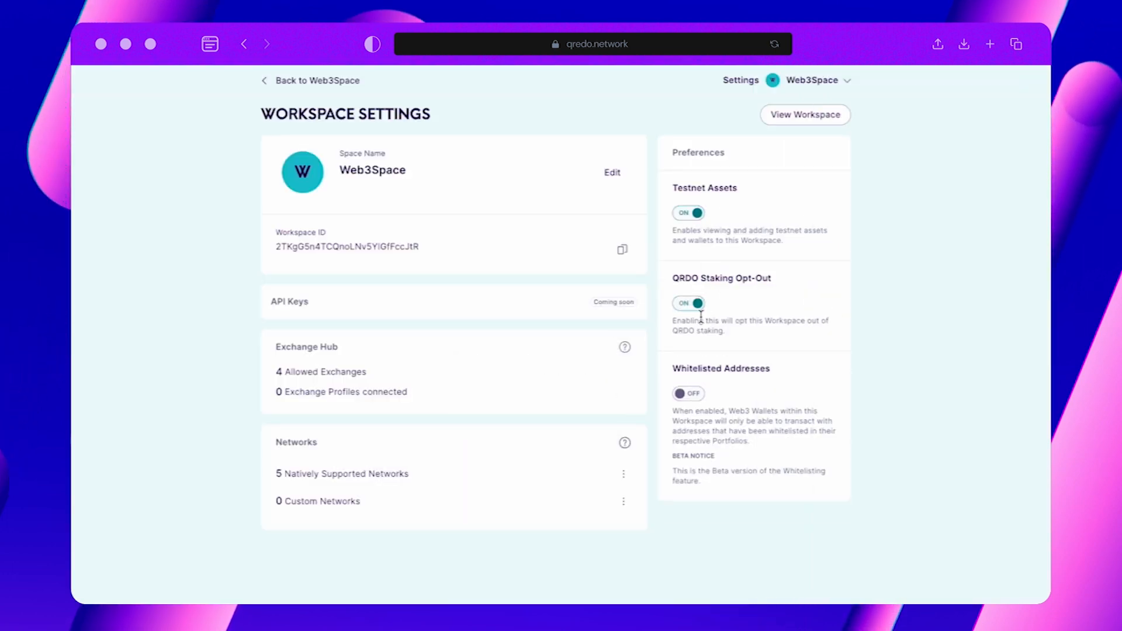
click(691, 393)
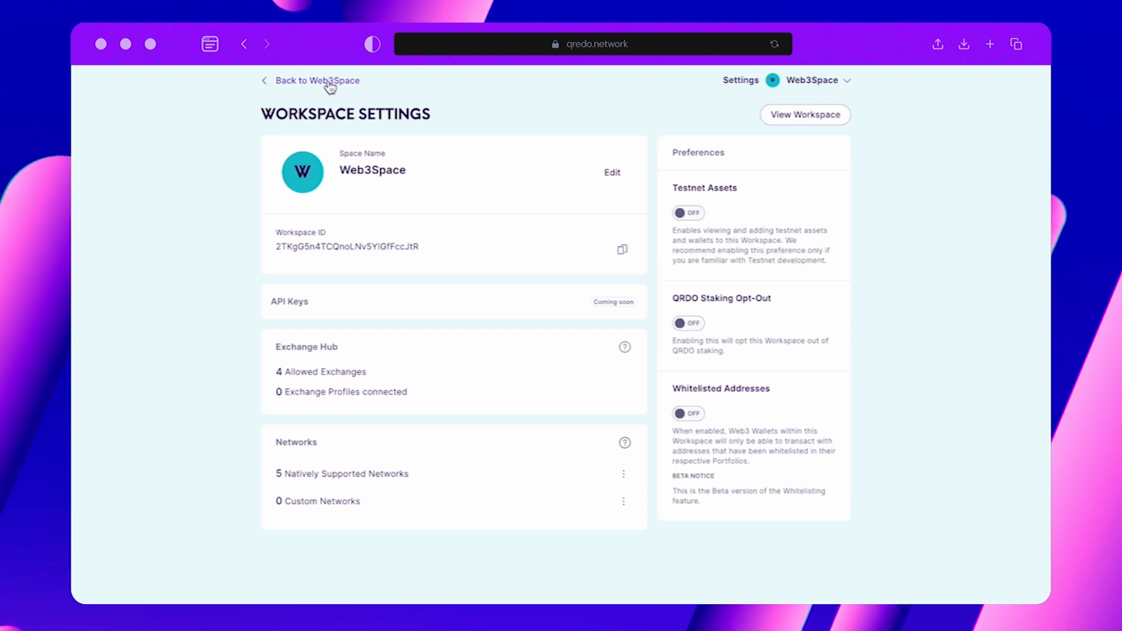
- Return to the Web3Space holdings and create a portfolio named DeFi strategies
click(330, 82)
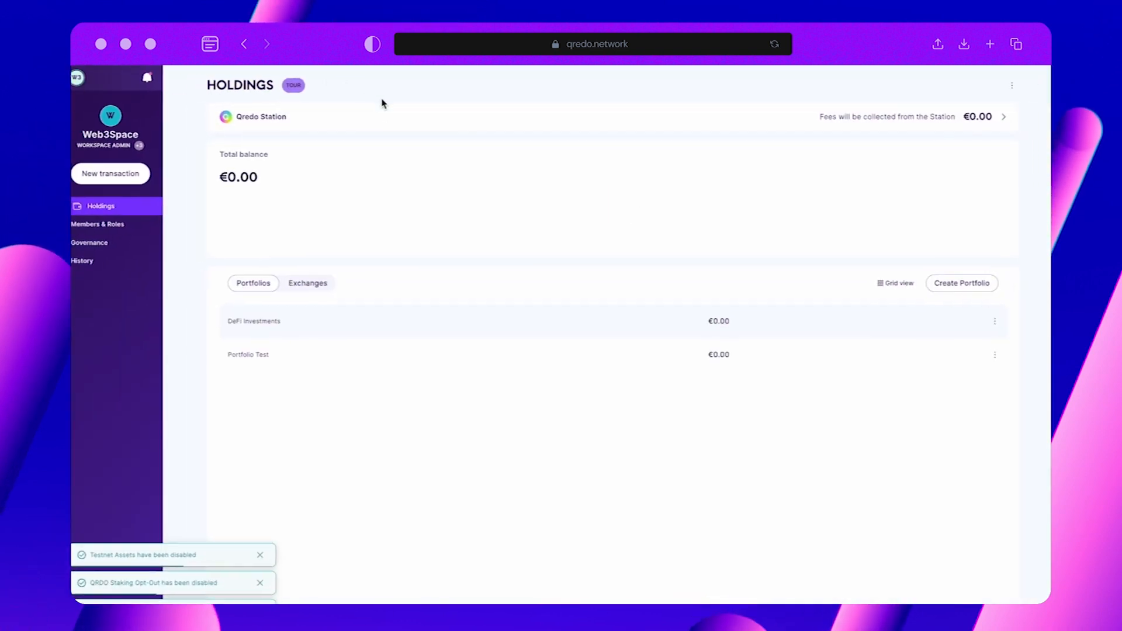
click(980, 286)
click(767, 155)
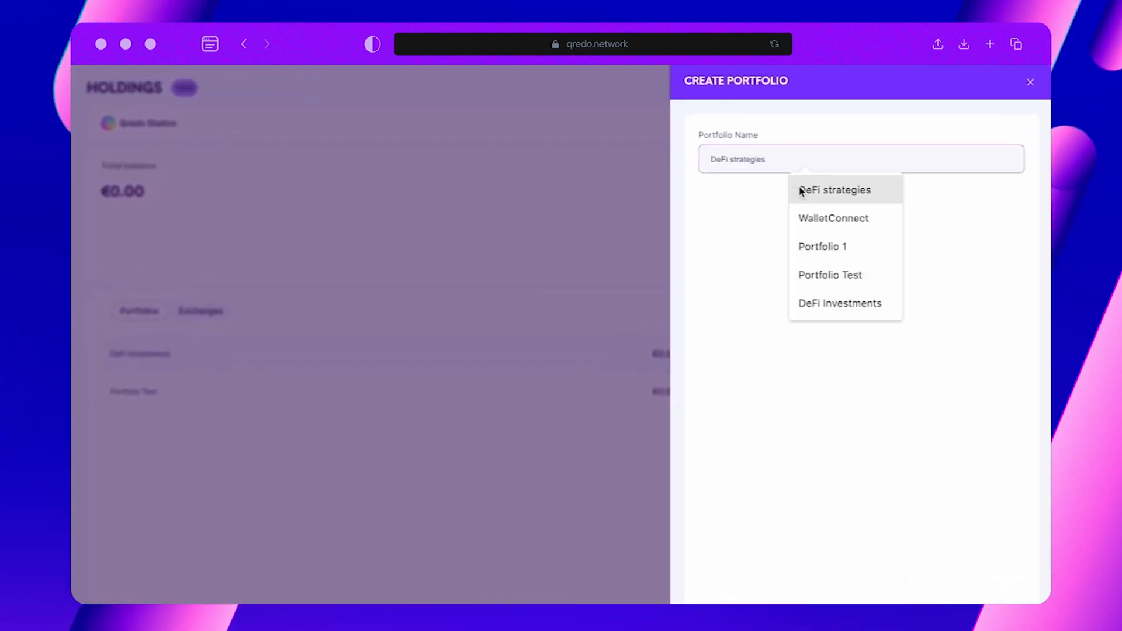
click(802, 190)
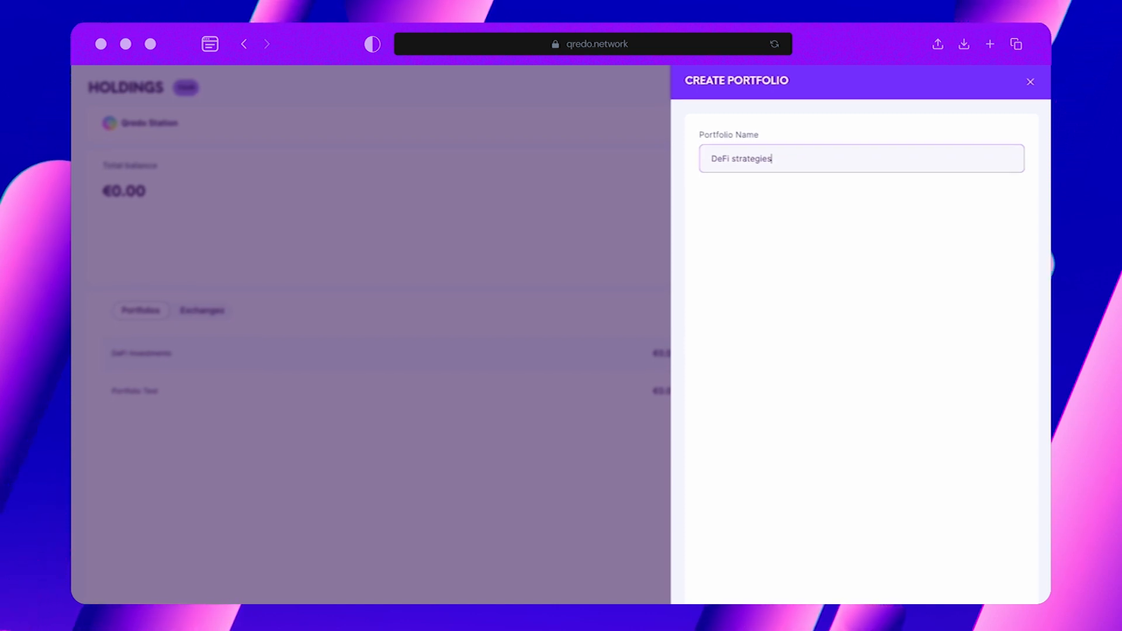
click(1001, 592)
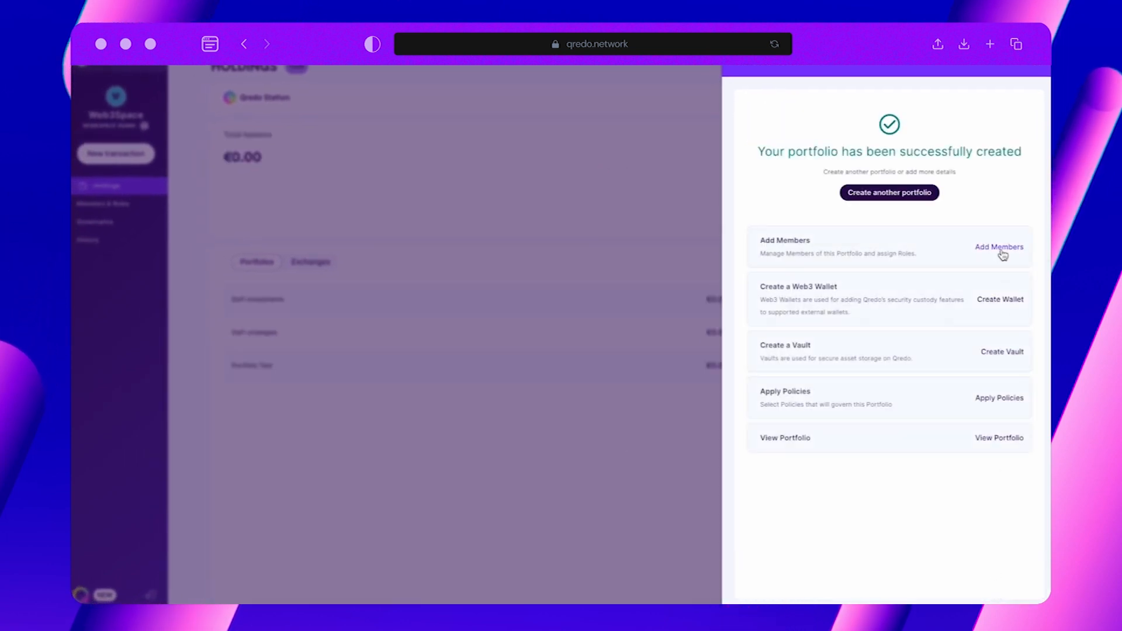
- Add the listed active member to the DeFi strategies portfolio as a trader and save the members
click(1000, 248)
click(1008, 248)
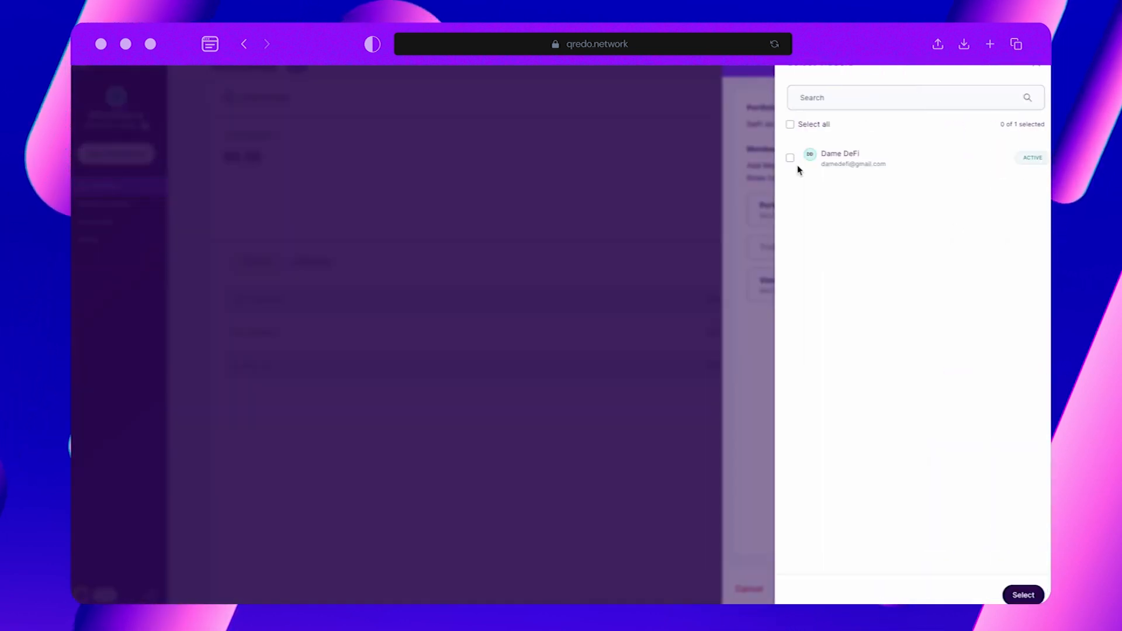
click(796, 162)
click(1025, 593)
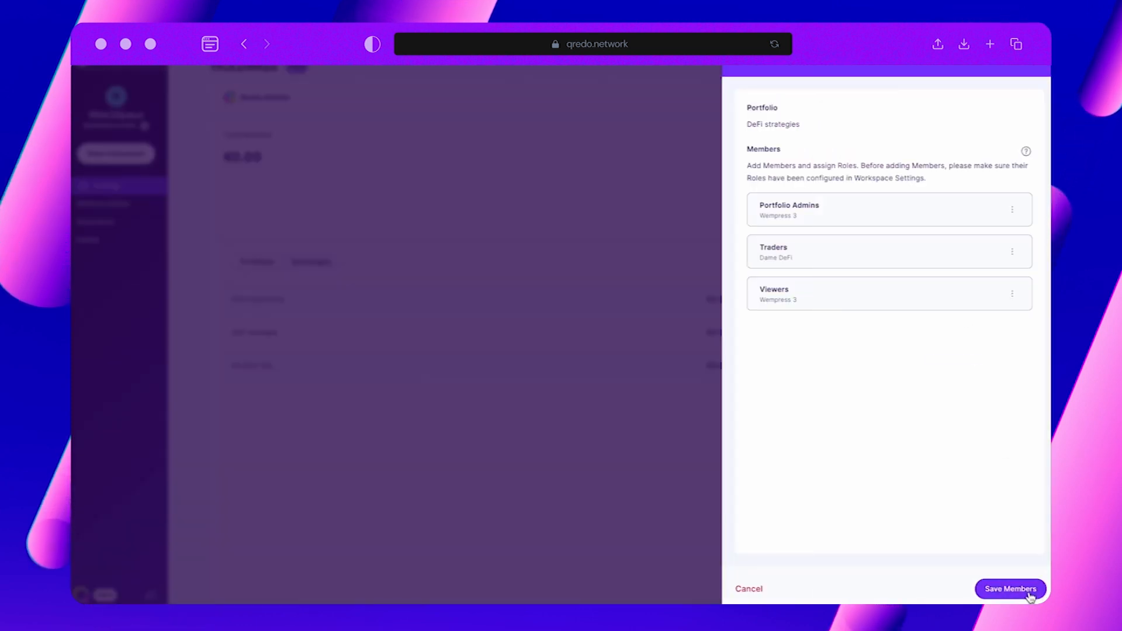
click(988, 591)
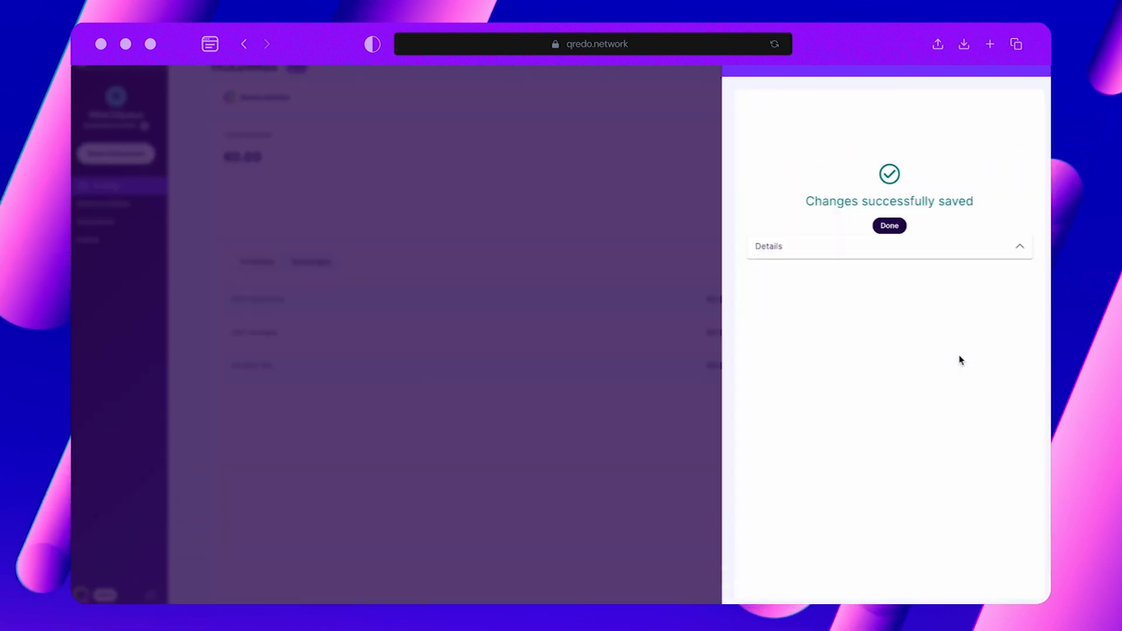
click(895, 233)
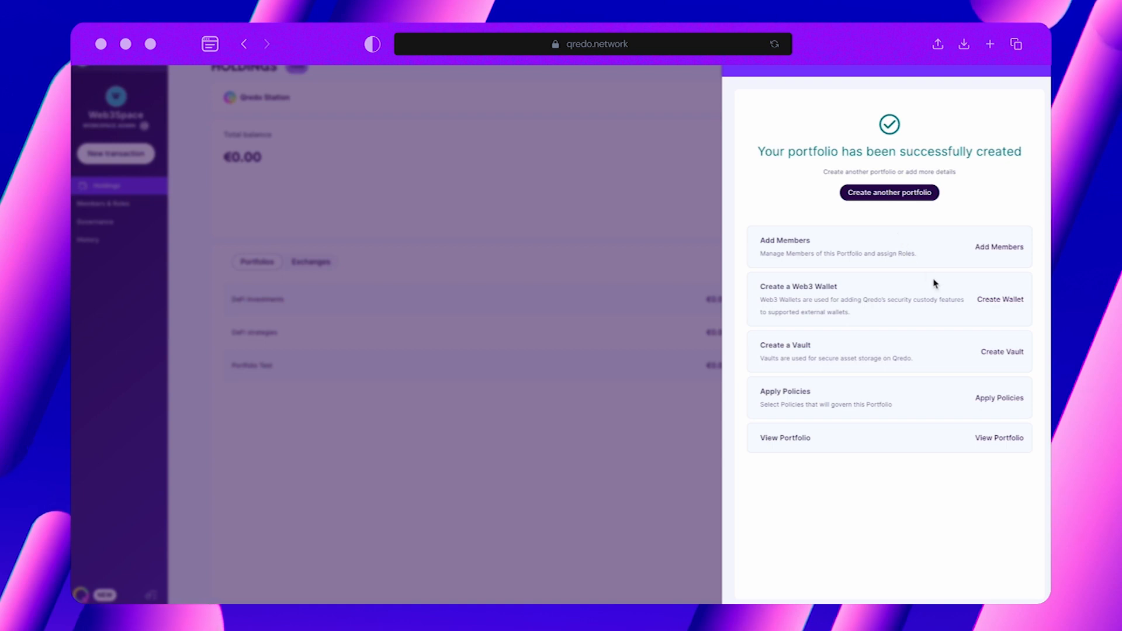
- Start a new vault for the DeFi strategies portfolio, name it ETH and choose Ethereum as its asset
click(1000, 352)
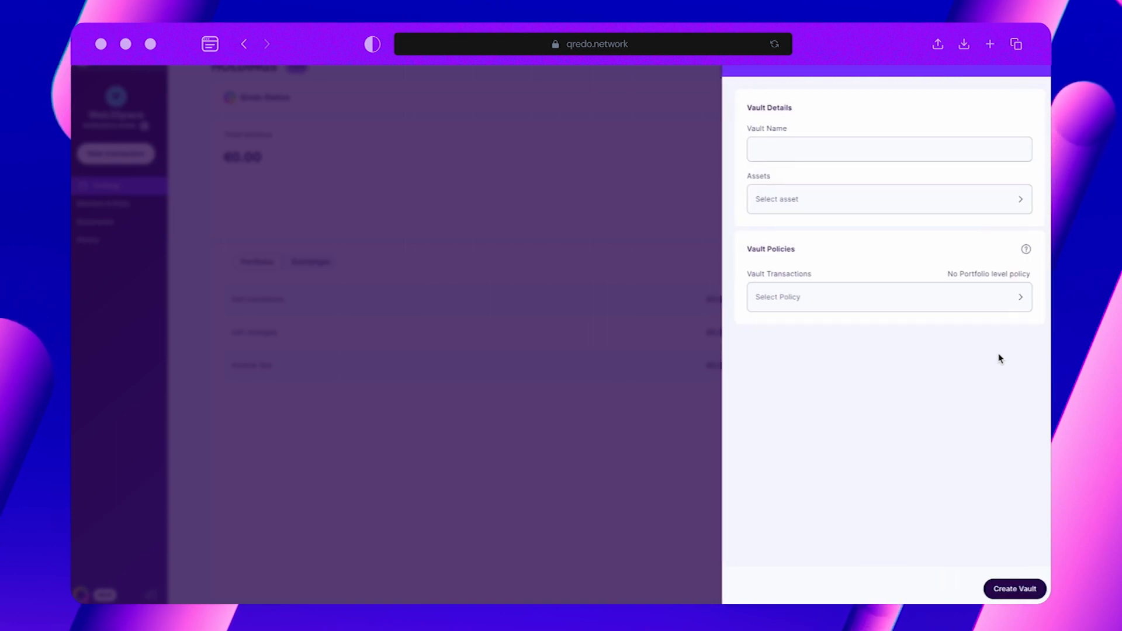
click(865, 143)
text(ETH)
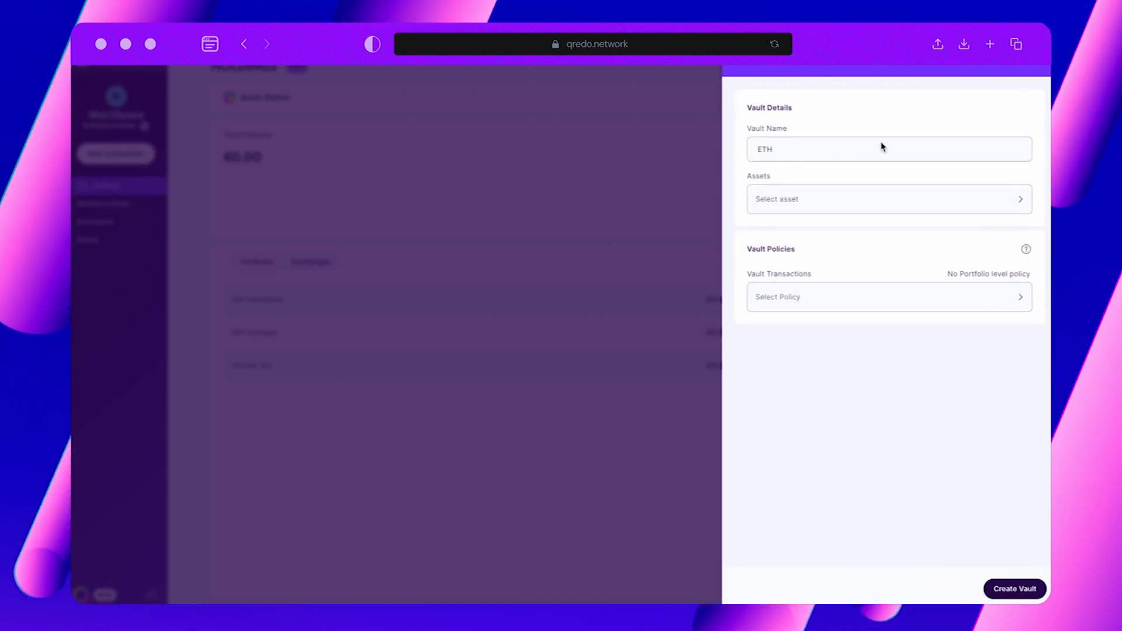
click(854, 200)
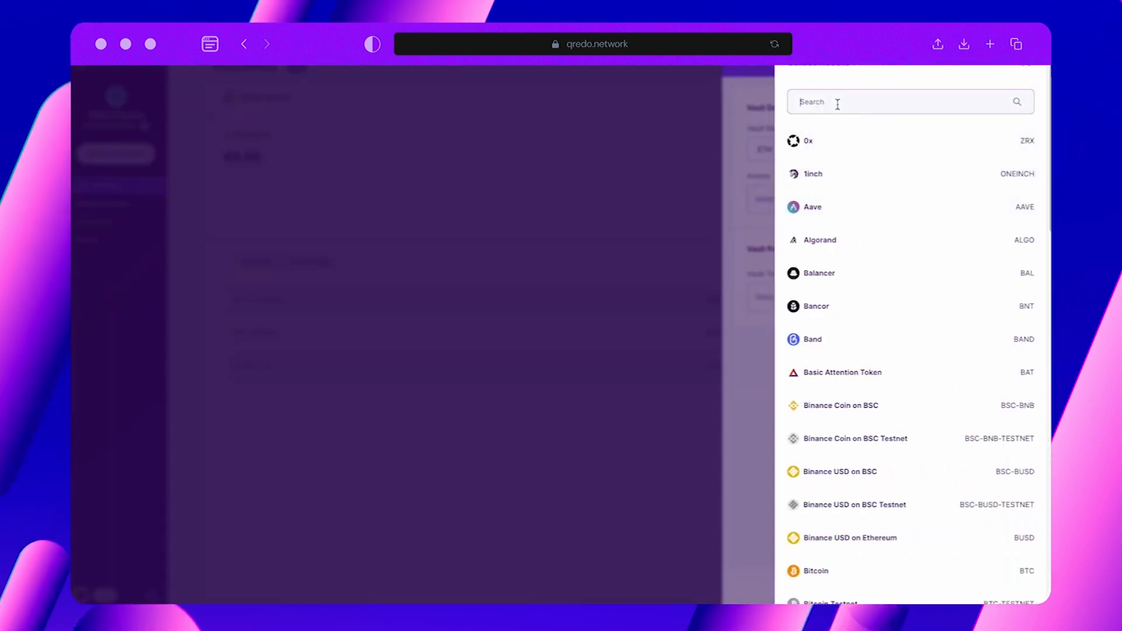
text(eth)
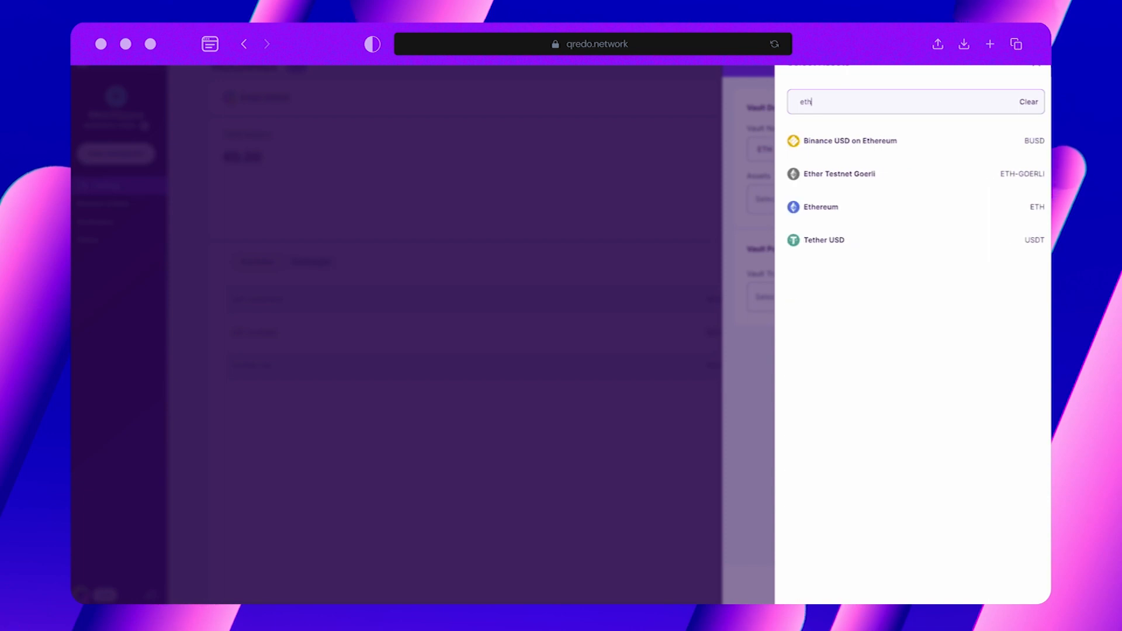
click(813, 207)
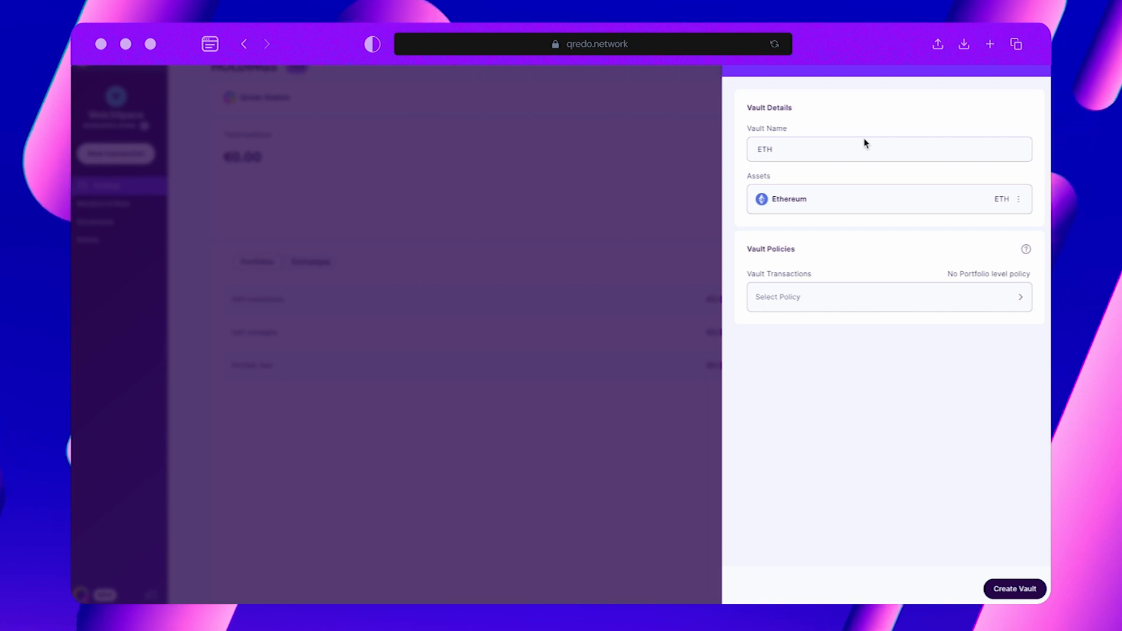
- Apply Default Policy to the ETH vault's transactions, create the vault and return to the portfolio options
click(882, 298)
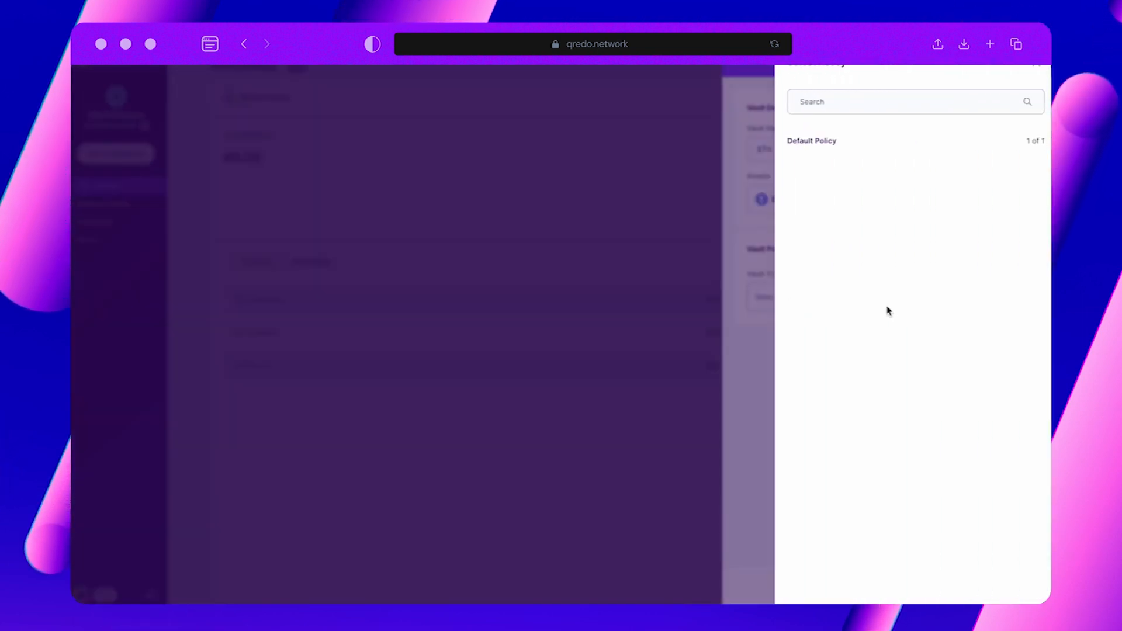
click(851, 146)
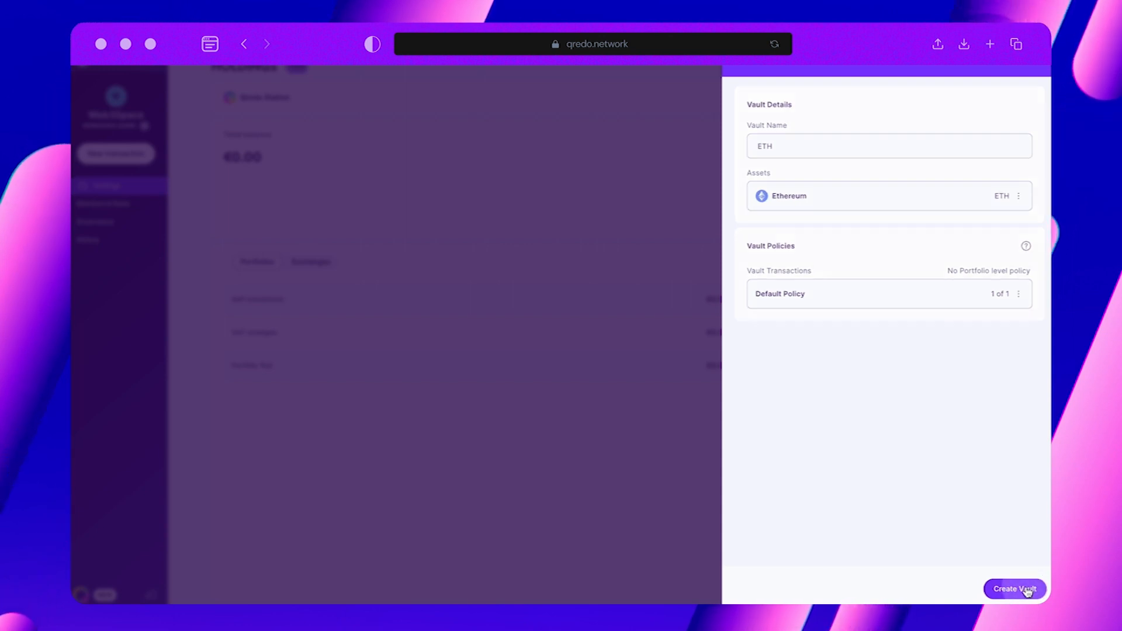
click(1015, 589)
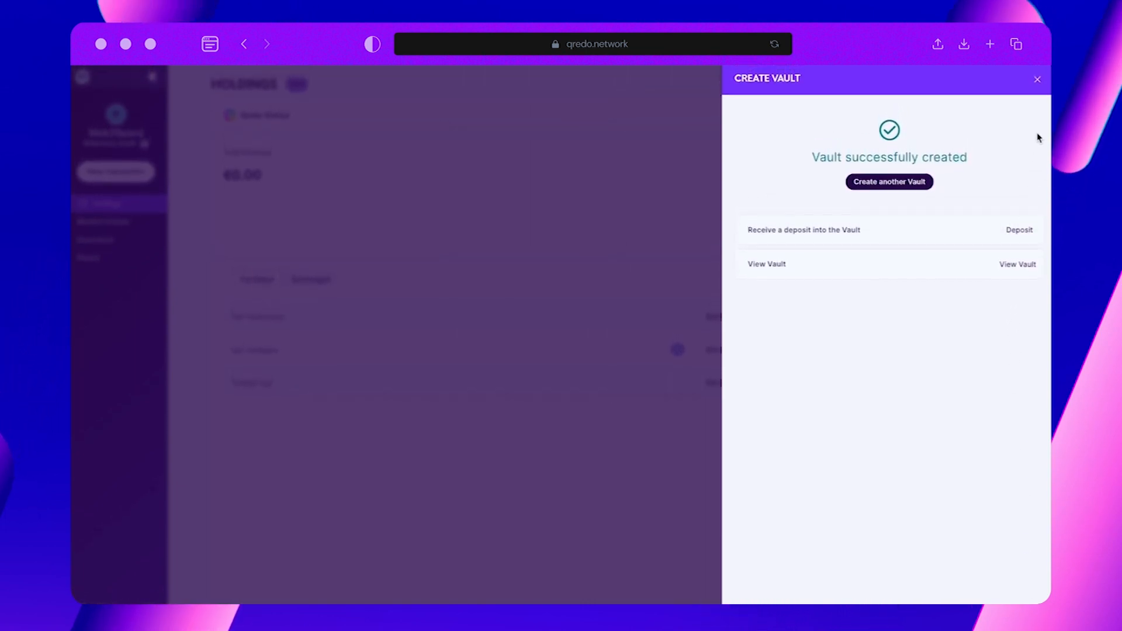
click(1039, 87)
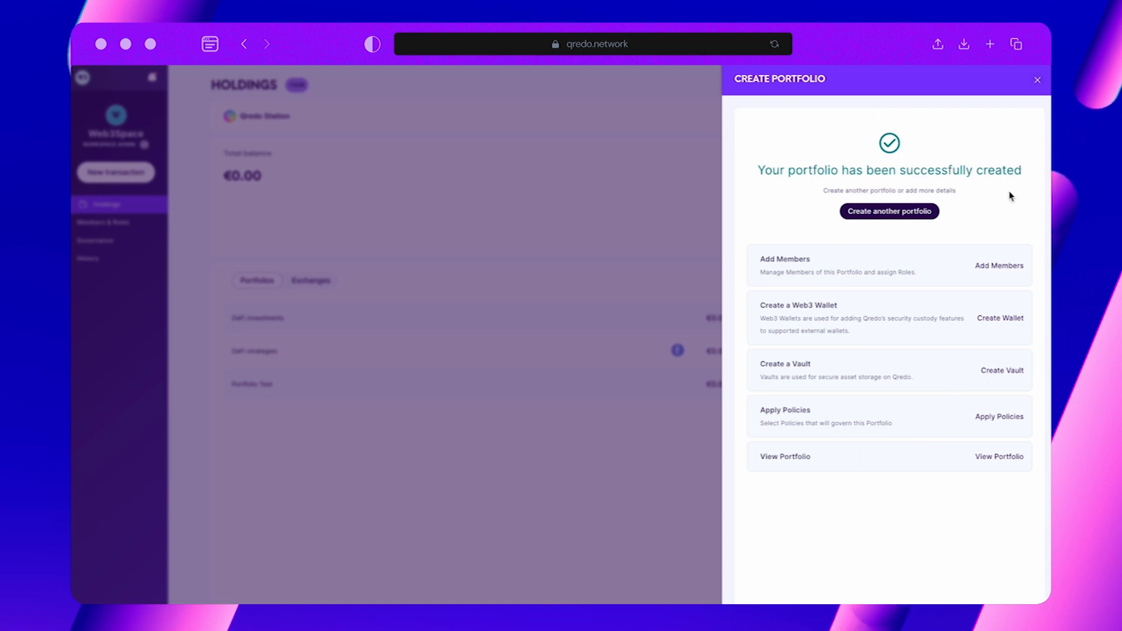
- Start a new Web3 wallet for the portfolio, name it WalletConnect and set its type to WalletConnect
click(1000, 318)
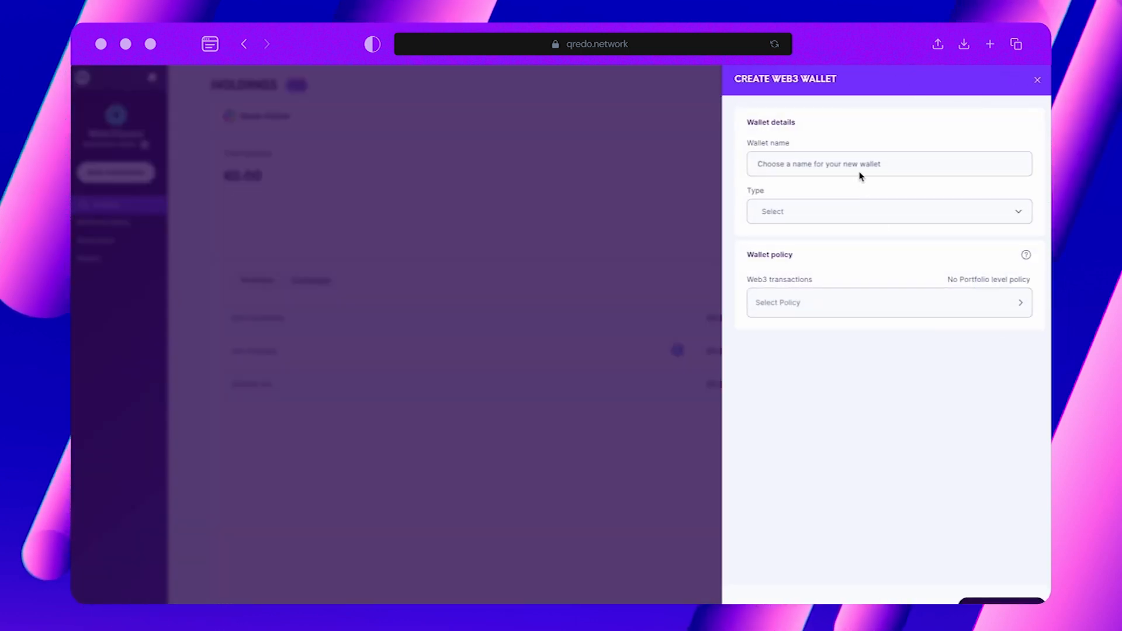
click(859, 170)
text(Walle)
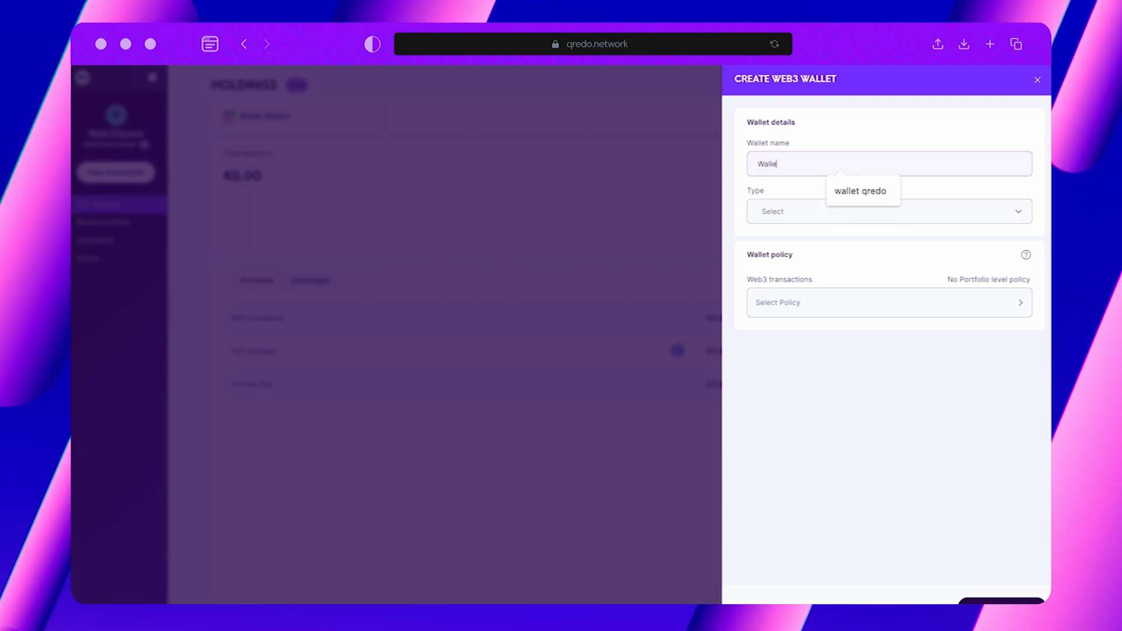
text(t Qonnect)
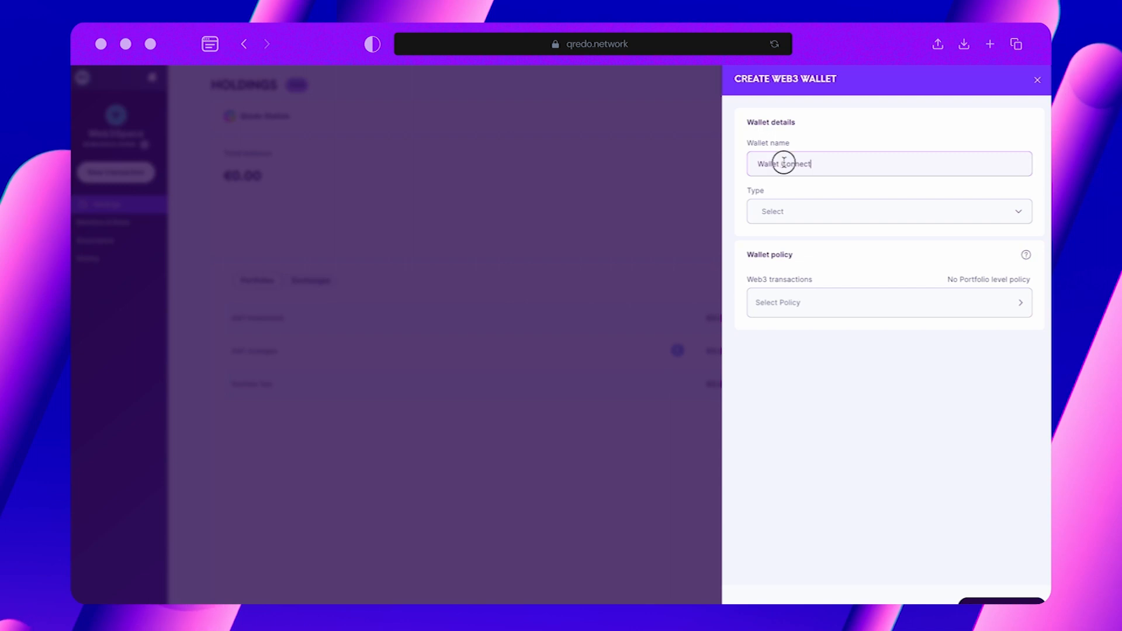
click(774, 217)
click(780, 238)
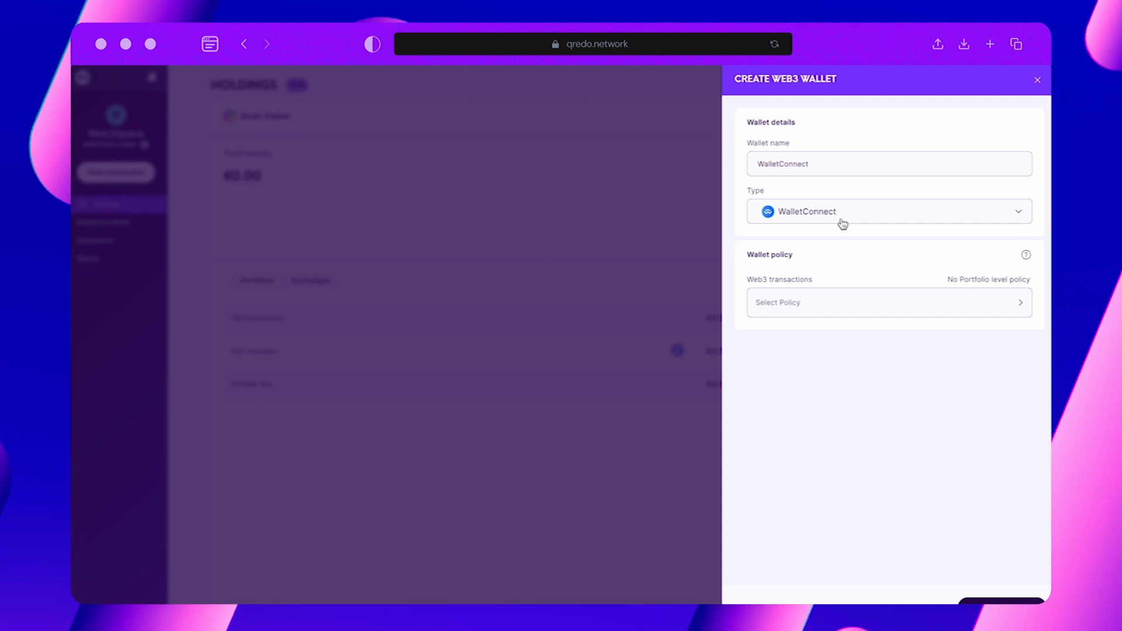
- Apply Default Policy to the wallet's Web3 transactions, create the wallet and return to the workspace holdings
click(1015, 302)
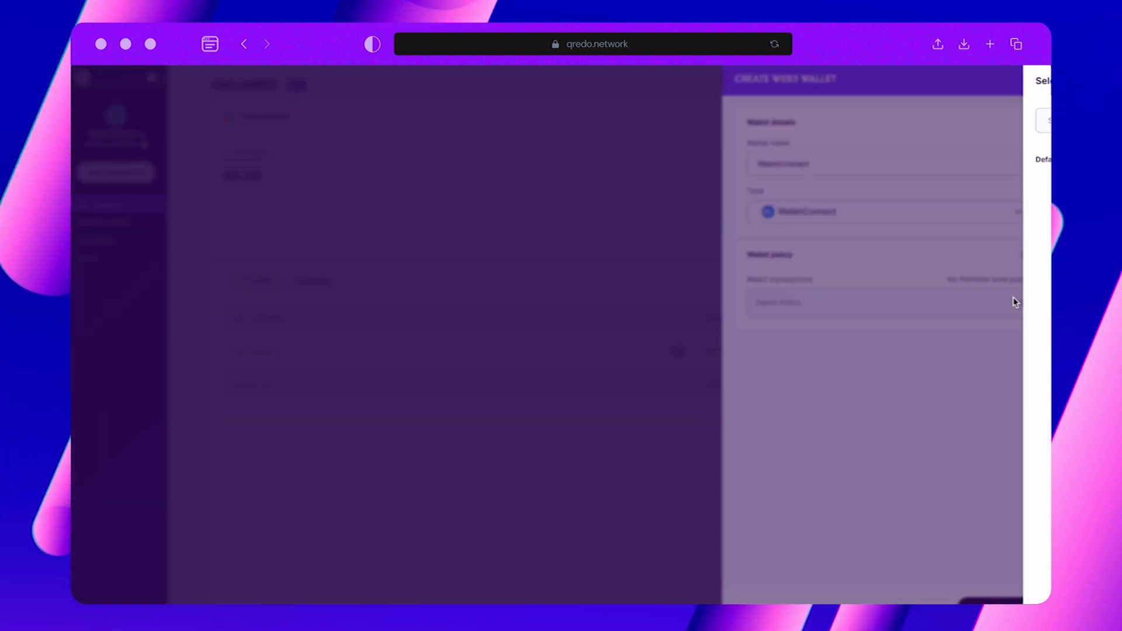
click(840, 164)
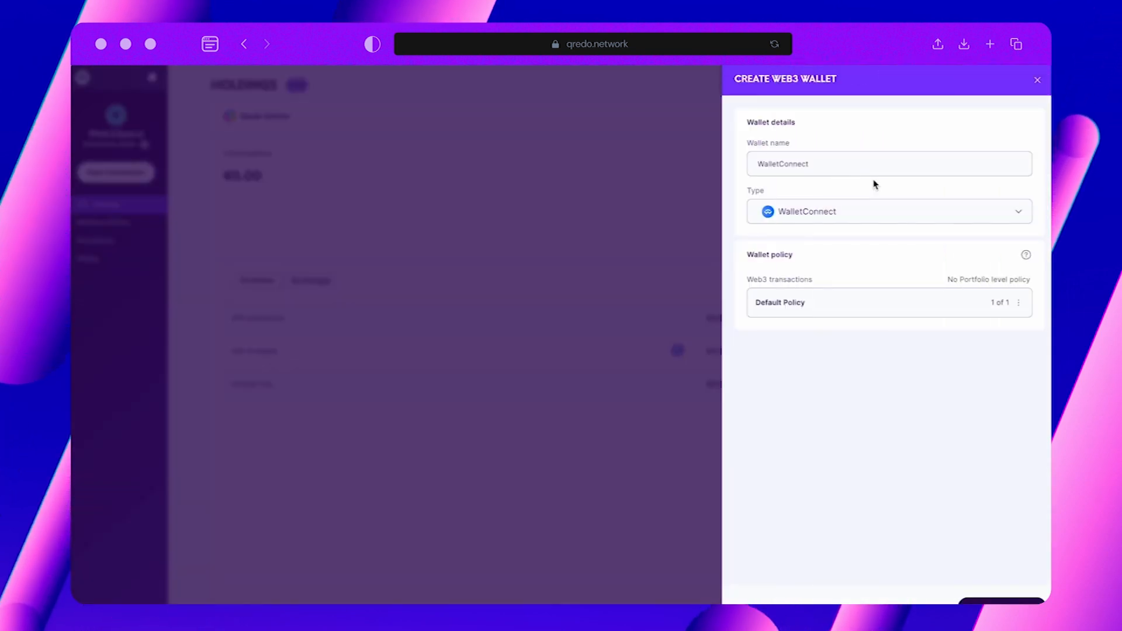
scroll(1006, 566, down, 1)
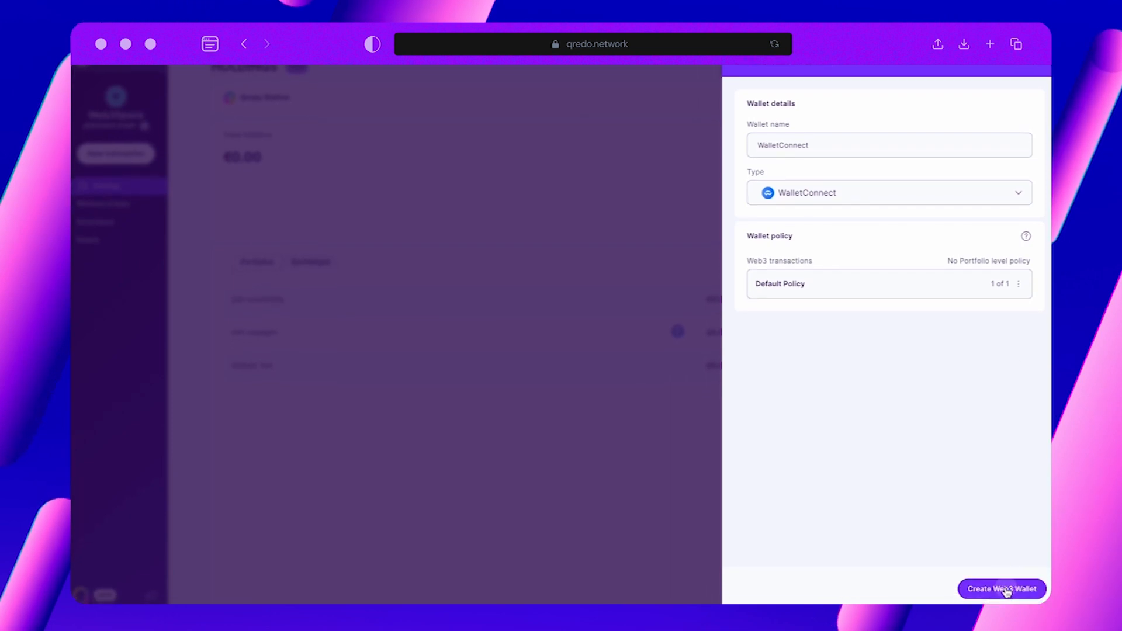
click(1006, 590)
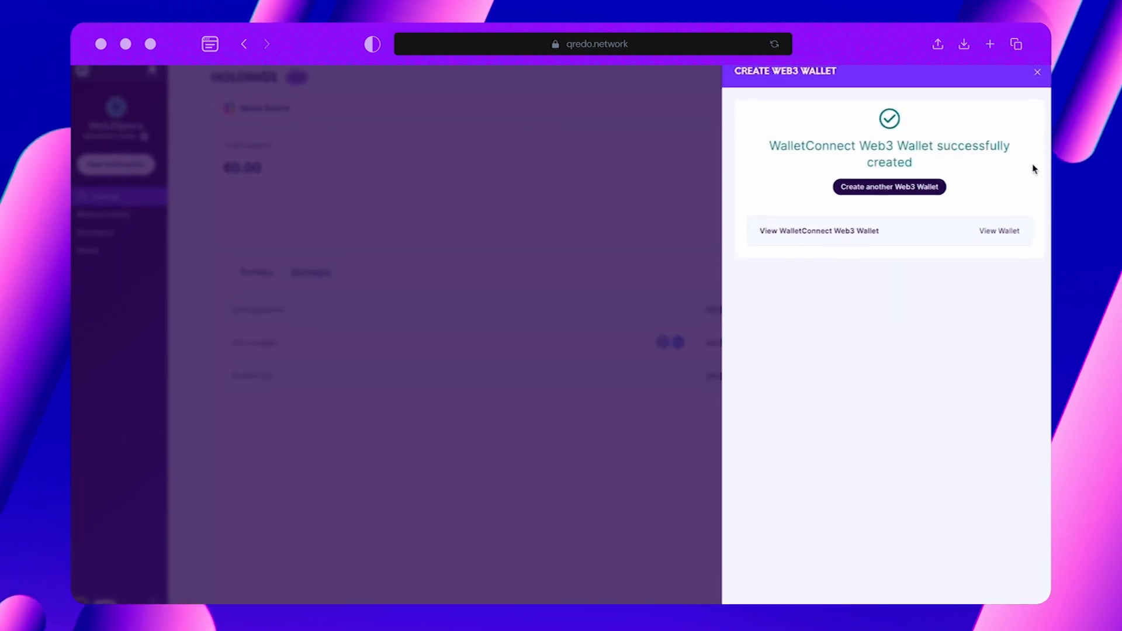
click(1037, 73)
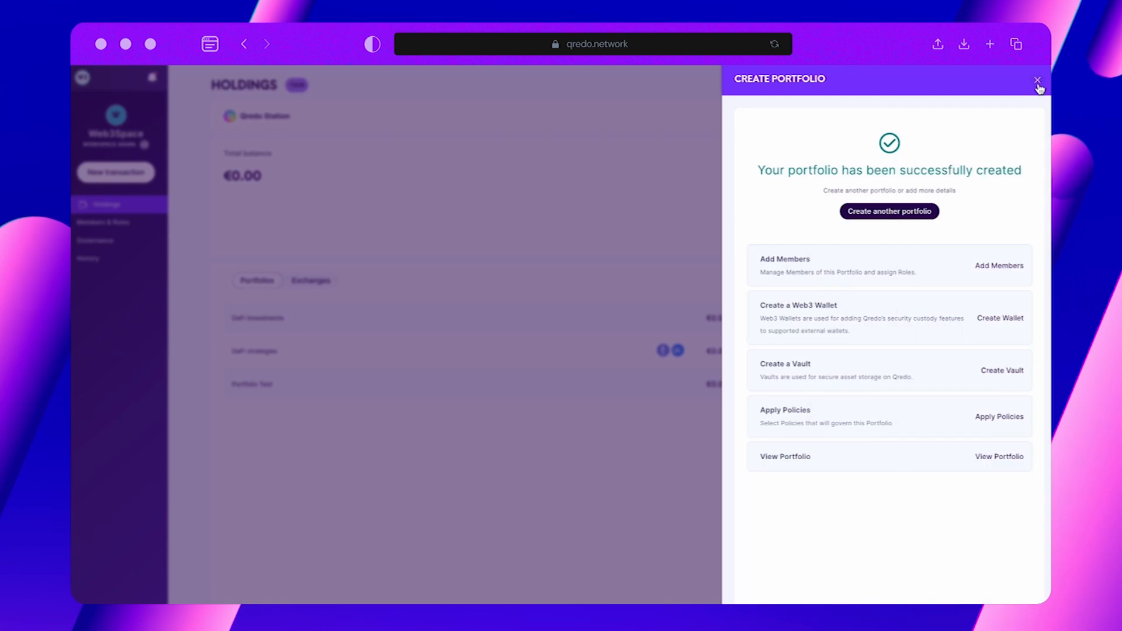
click(1038, 79)
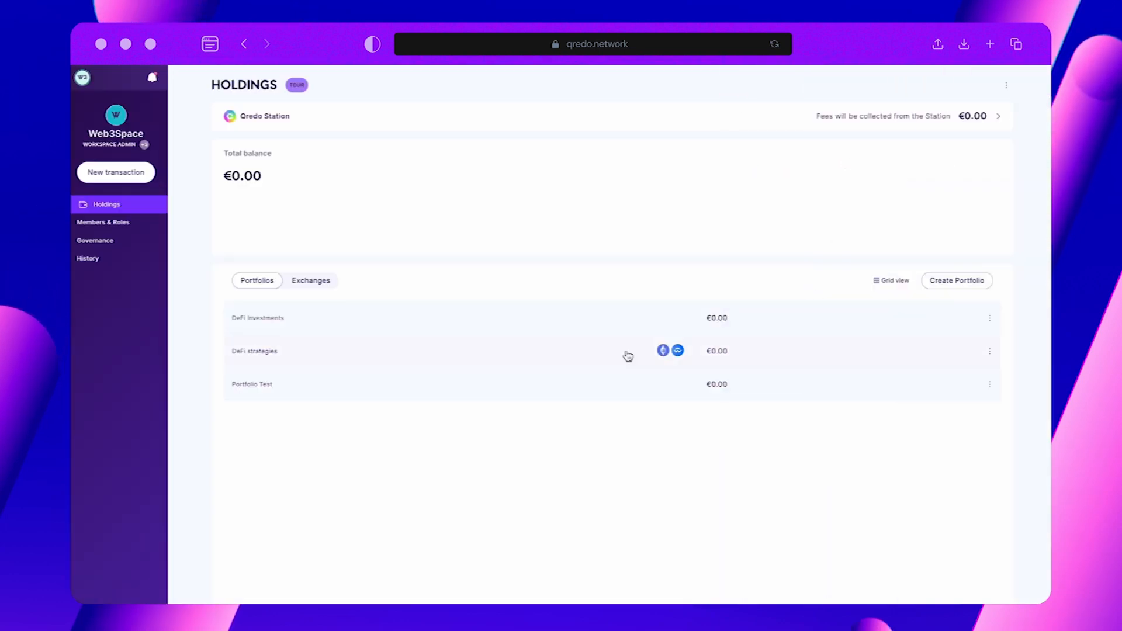